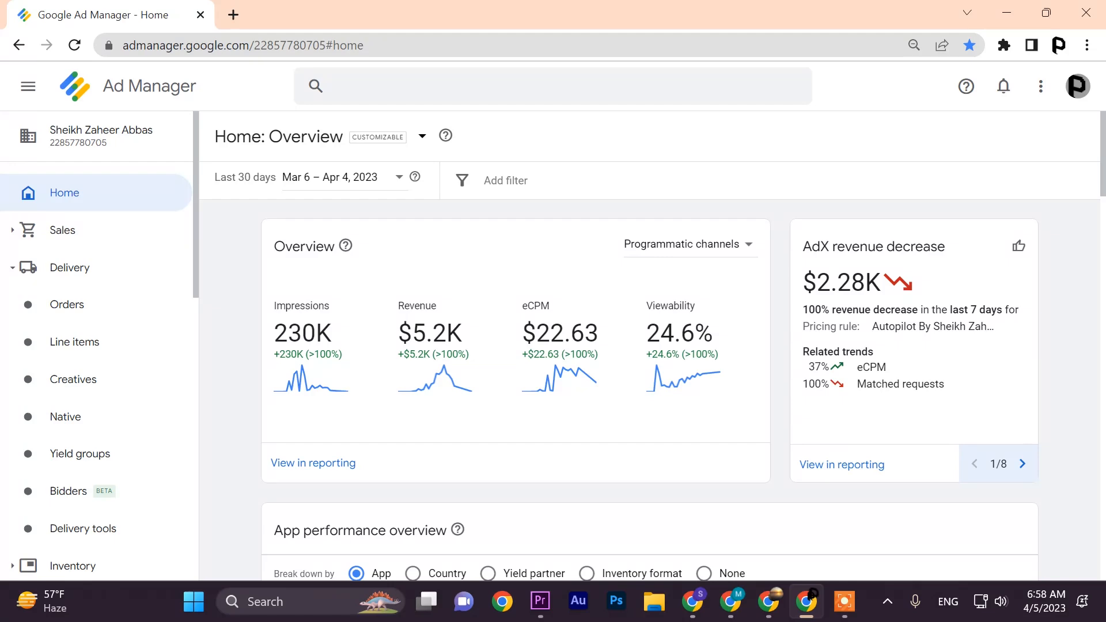
Open the incoming Ad Exchange links of the linked accounts and check the link status of the Display product
{"action": "scroll", "coordinate": [98, 346], "scroll_direction": "down", "scroll_amount": 6}
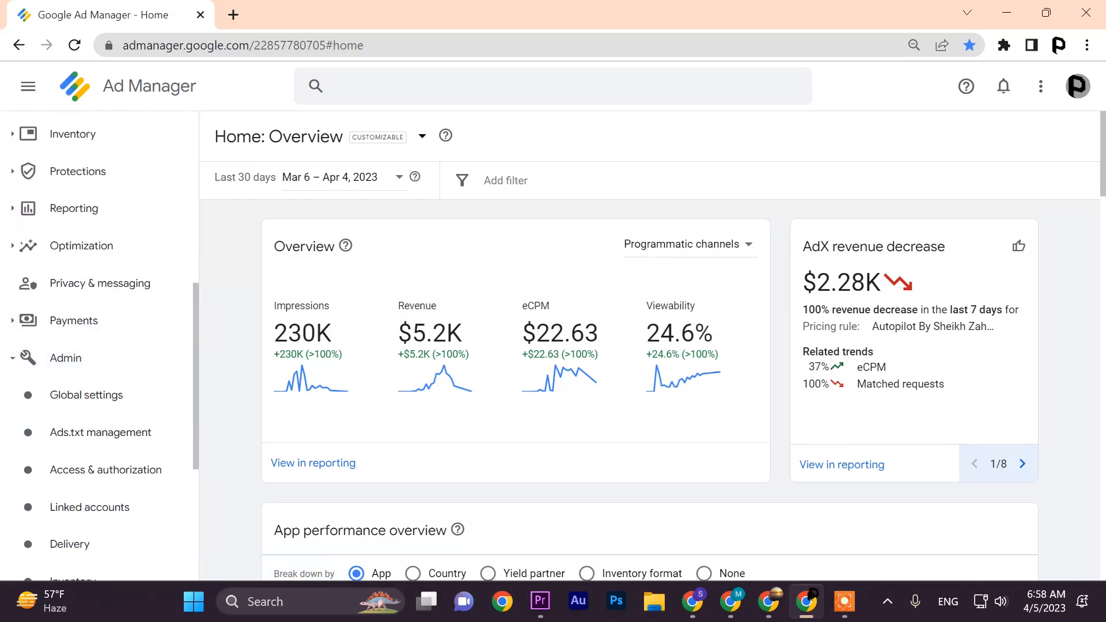
{"action": "scroll", "coordinate": [98, 395], "scroll_direction": "down", "scroll_amount": 5}
{"action": "scroll", "coordinate": [98, 394], "scroll_direction": "down", "scroll_amount": 4}
{"action": "scroll", "coordinate": [98, 395], "scroll_direction": "up", "scroll_amount": 5}
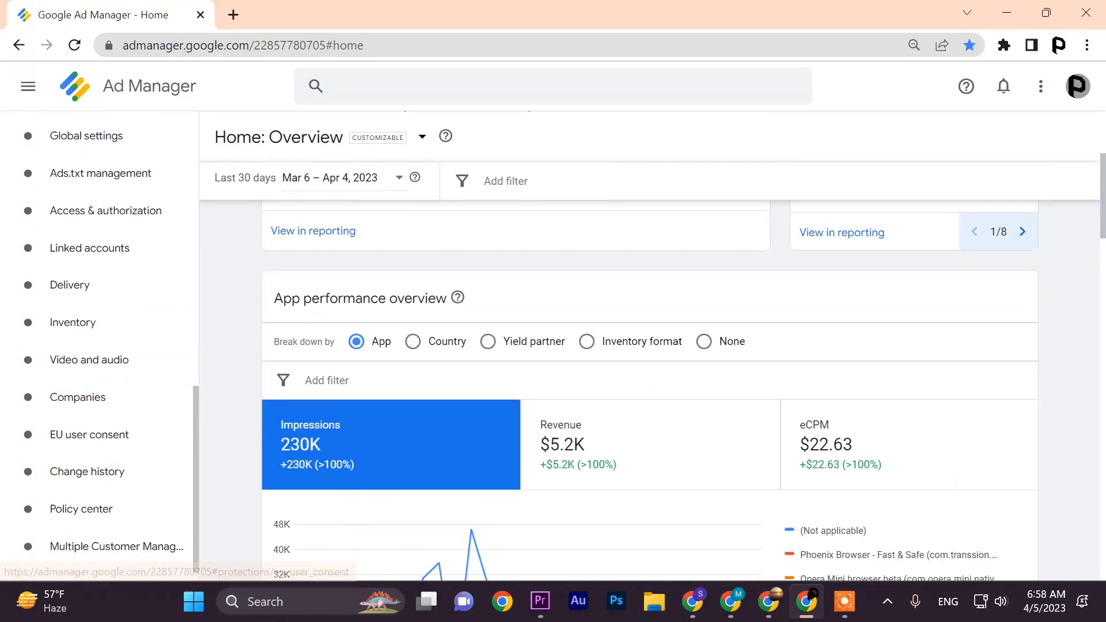
{"action": "scroll", "coordinate": [650, 357], "scroll_direction": "up", "scroll_amount": 4}
{"action": "scroll", "coordinate": [29, 385], "scroll_direction": "up", "scroll_amount": 5}
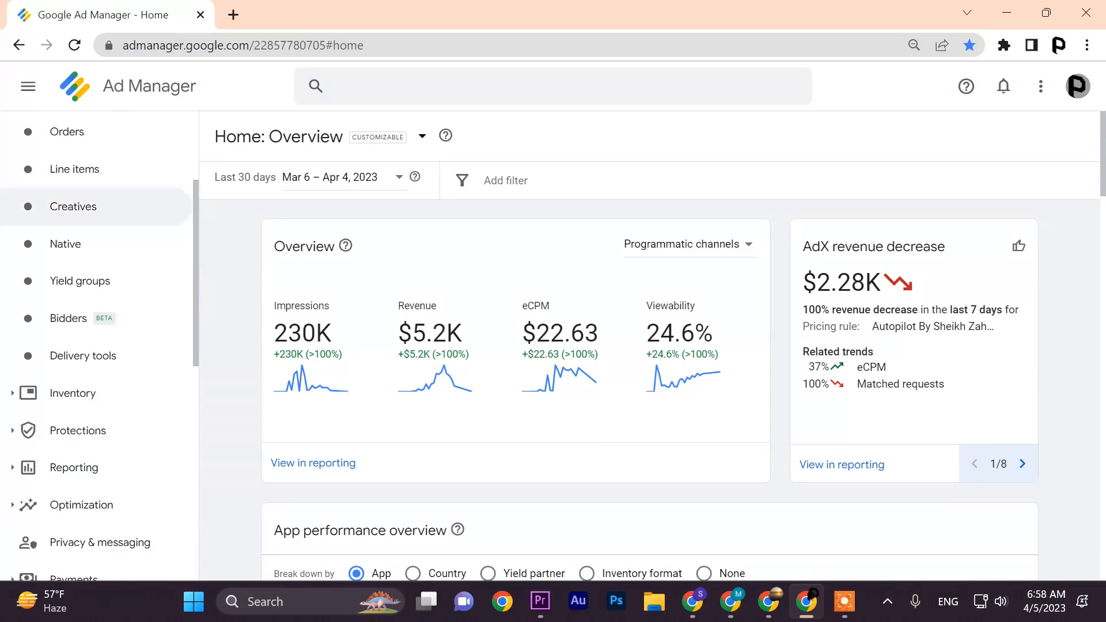
{"action": "scroll", "coordinate": [98, 320], "scroll_direction": "down", "scroll_amount": 4}
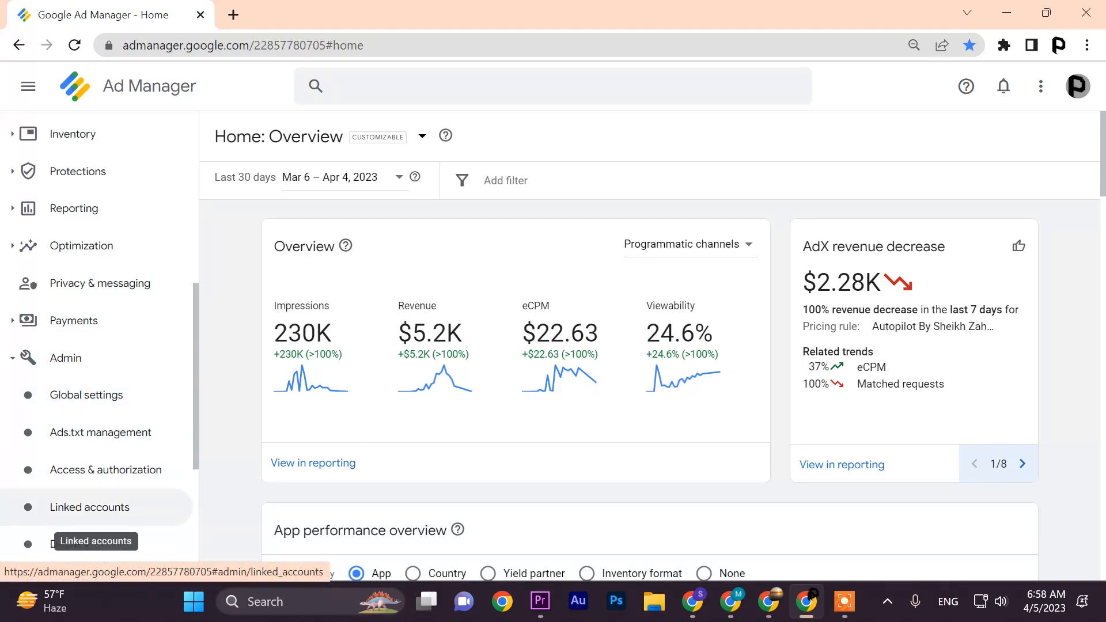
{"action": "left_click", "coordinate": [90, 507]}
{"action": "scroll", "coordinate": [90, 507], "scroll_direction": "down", "scroll_amount": 2}
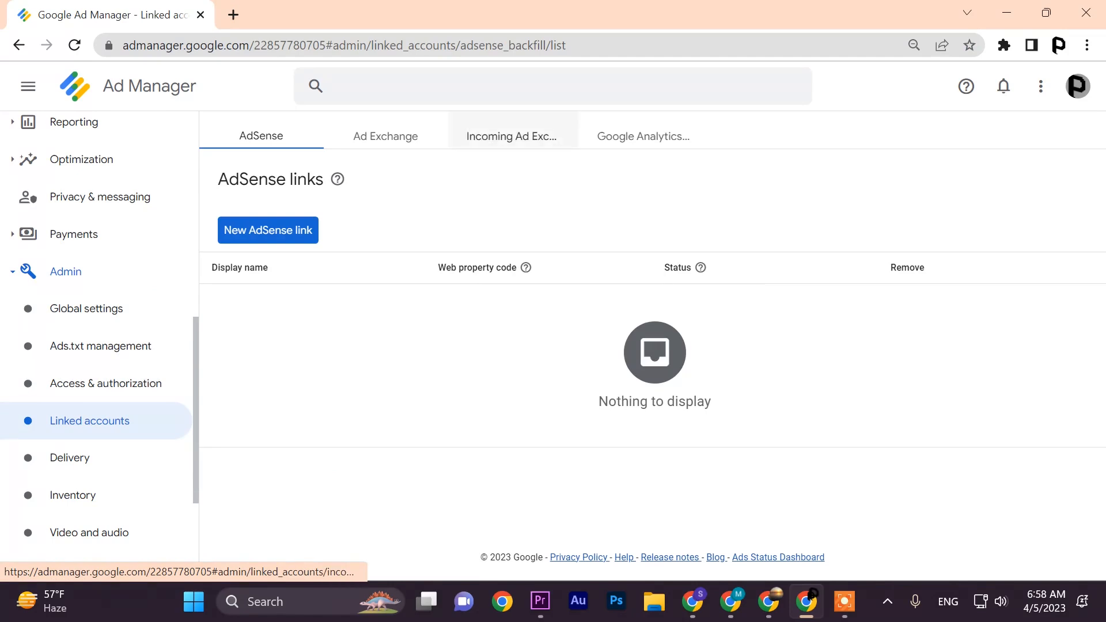
{"action": "left_click", "coordinate": [511, 136]}
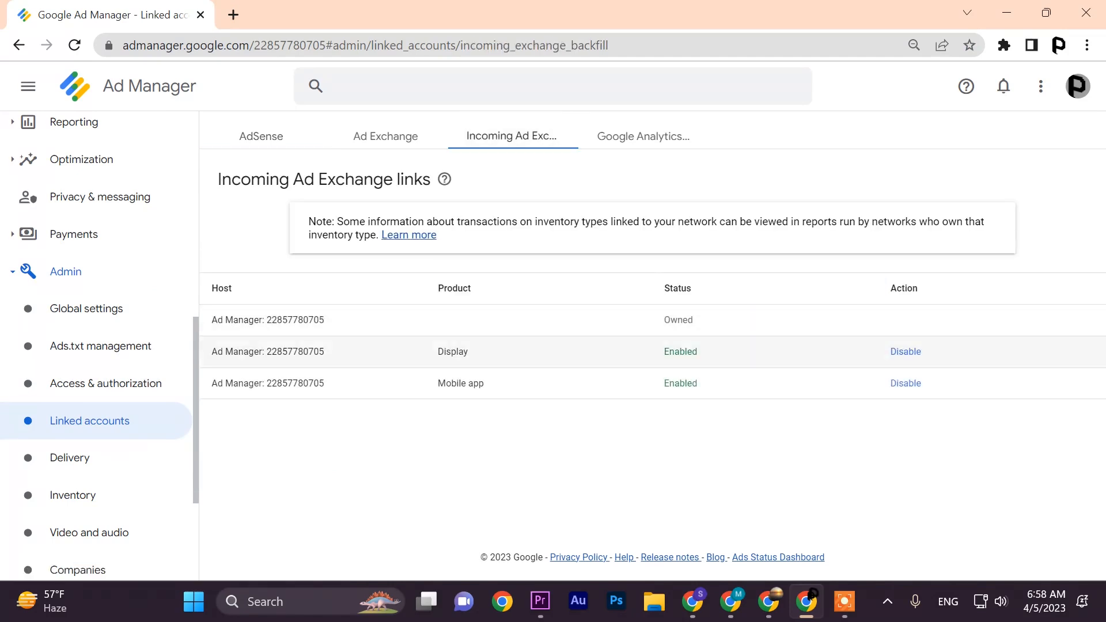
{"action": "double_click", "coordinate": [452, 351]}
Start a new delivery order named SZAOFCL with Google as the advertiser
{"action": "scroll", "coordinate": [97, 346], "scroll_direction": "up", "scroll_amount": 10}
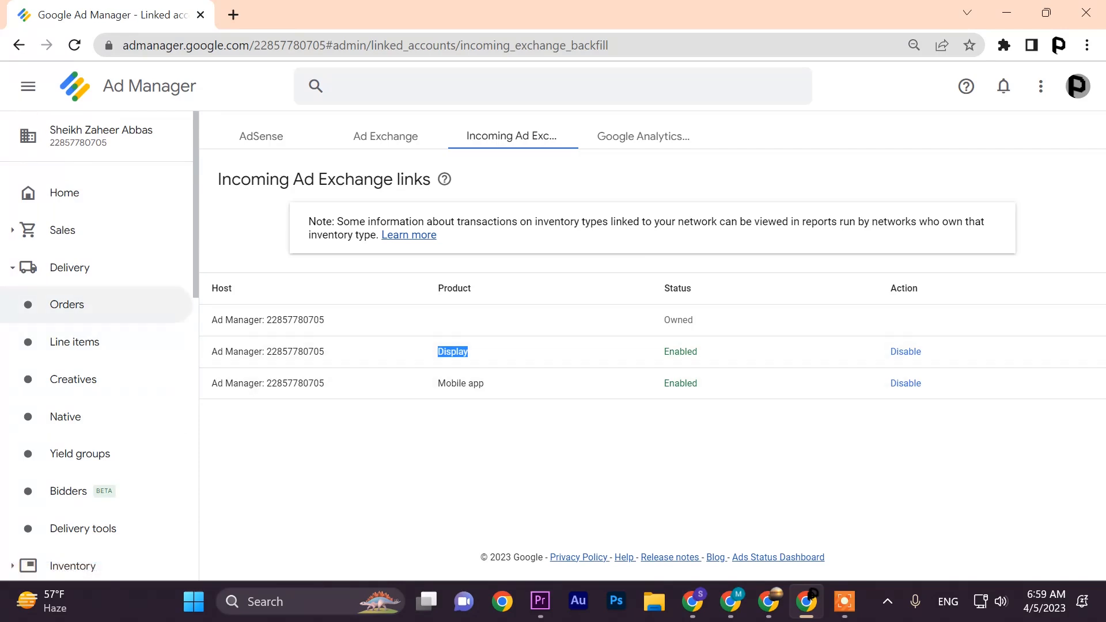
{"action": "left_click", "coordinate": [75, 314]}
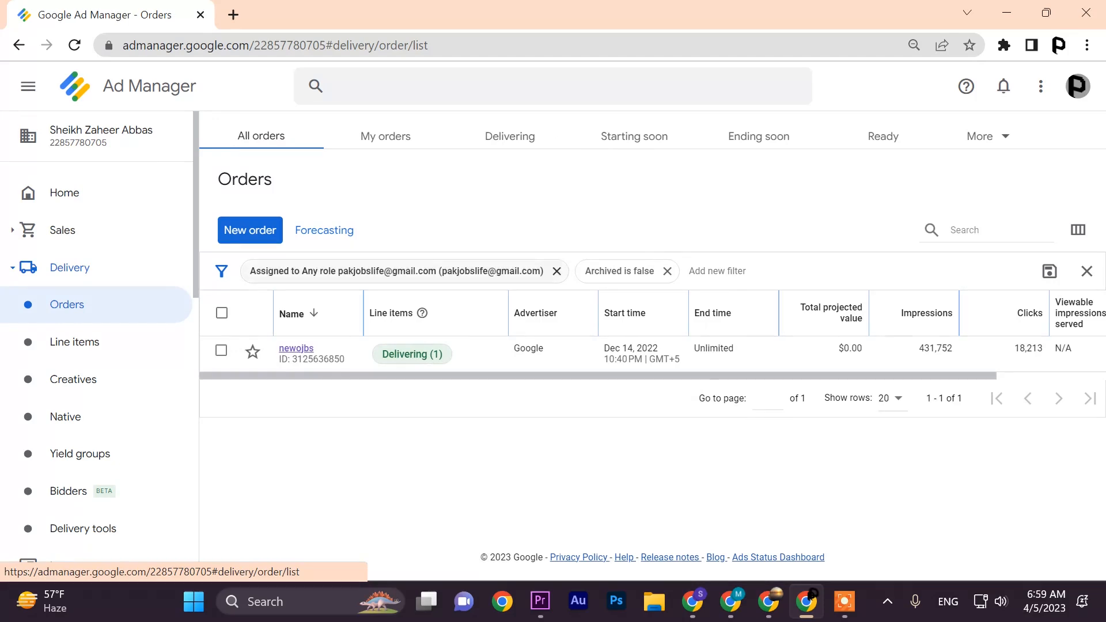
{"action": "mouse_move", "coordinate": [640, 376]}
{"action": "left_mouse_down"}
{"action": "mouse_move", "coordinate": [752, 375]}
{"action": "mouse_move", "coordinate": [639, 375]}
{"action": "left_mouse_up"}
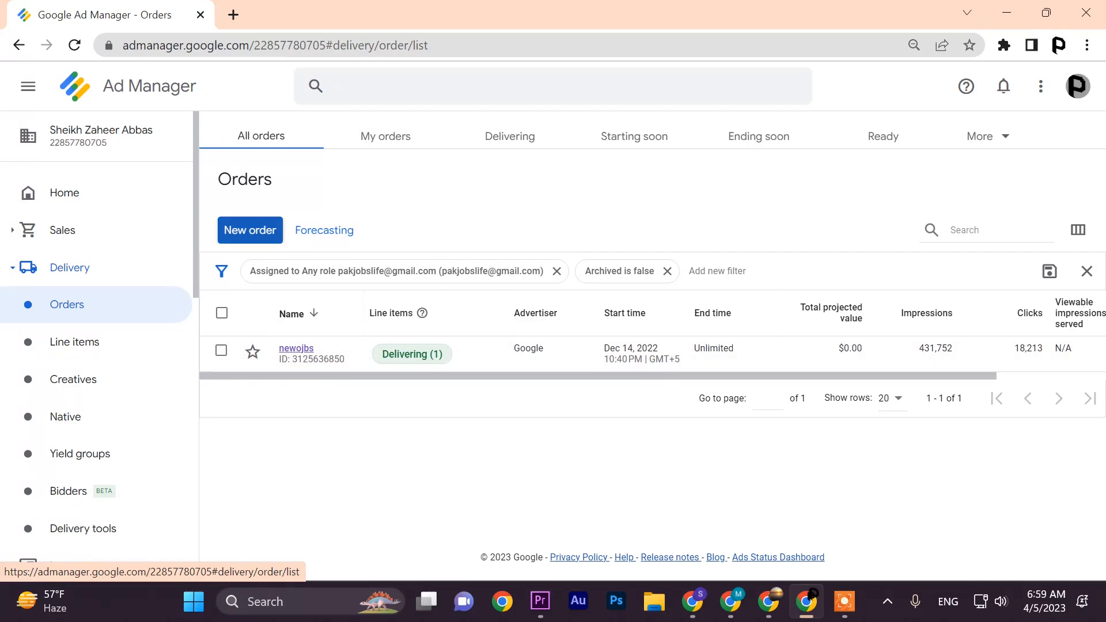
{"action": "left_click", "coordinate": [250, 231]}
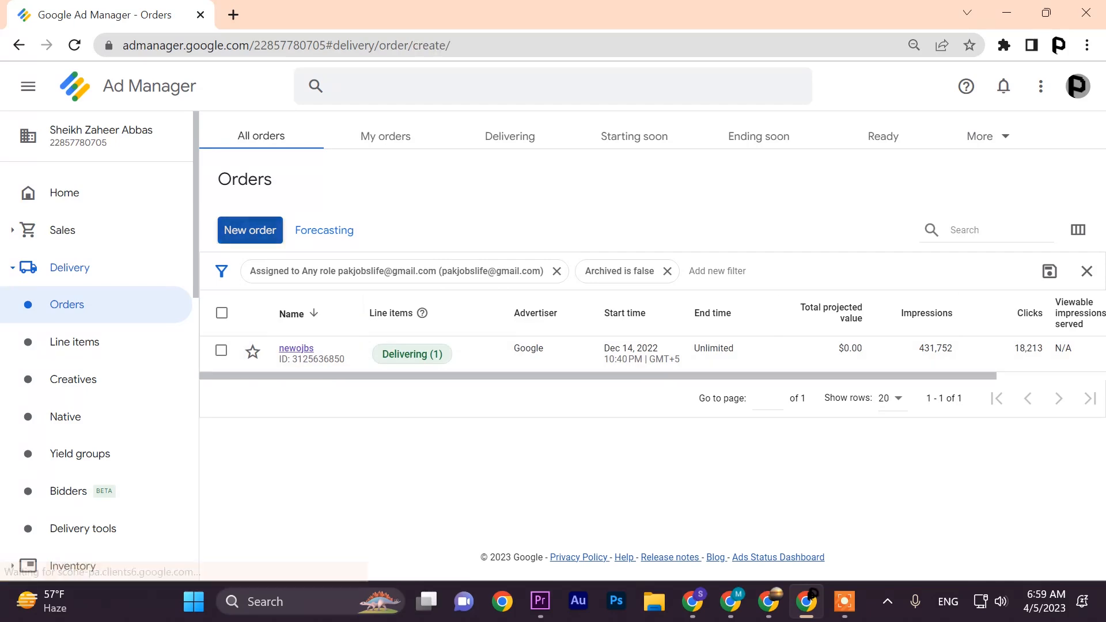
{"action": "left_click", "coordinate": [254, 172]}
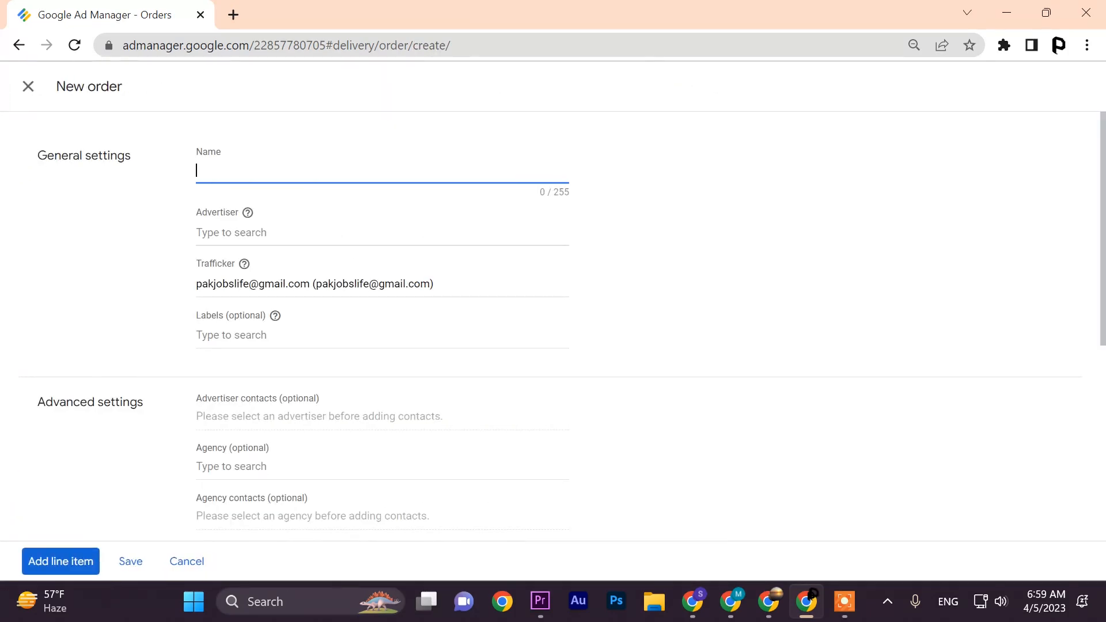
{"action": "type", "text": "SZAOFCL"}
{"action": "left_click", "coordinate": [259, 232]}
{"action": "left_click", "coordinate": [259, 271]}
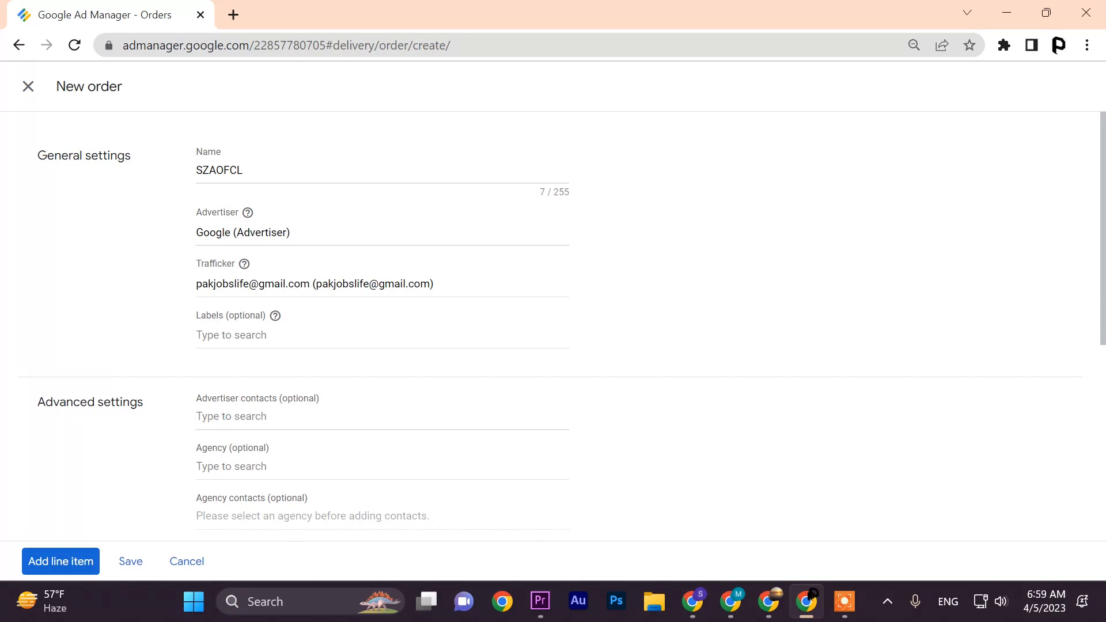
Create the order with a new line item and choose Display as the line item's ad type
{"action": "scroll", "coordinate": [553, 323], "scroll_direction": "down", "scroll_amount": 3}
{"action": "scroll", "coordinate": [550, 326], "scroll_direction": "down", "scroll_amount": 5}
{"action": "left_click", "coordinate": [60, 561]}
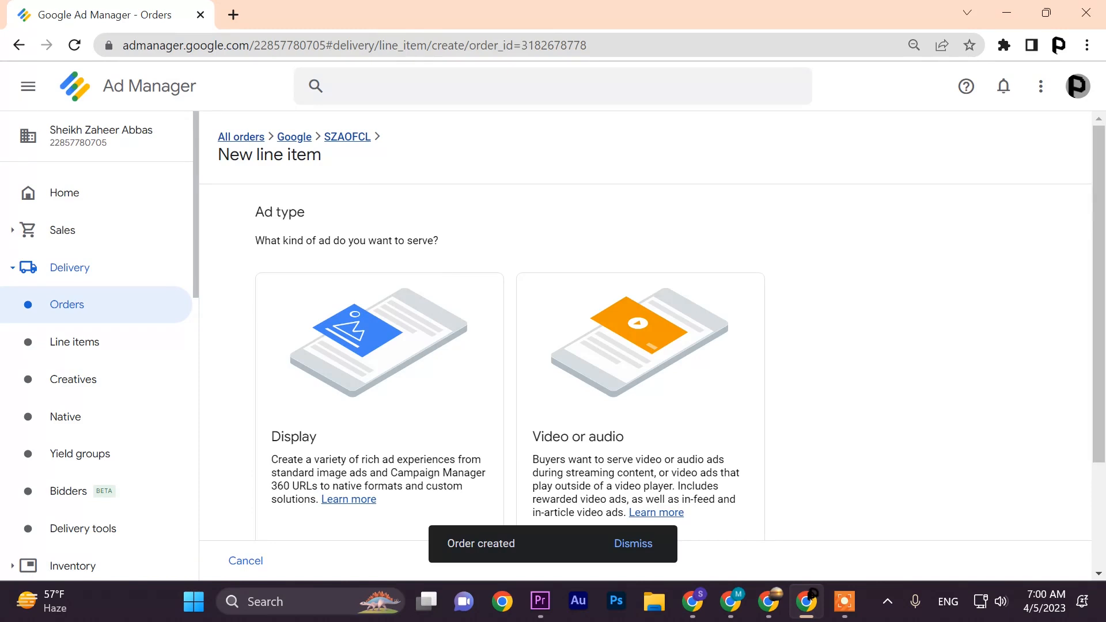
{"action": "scroll", "coordinate": [645, 357], "scroll_direction": "down", "scroll_amount": 2}
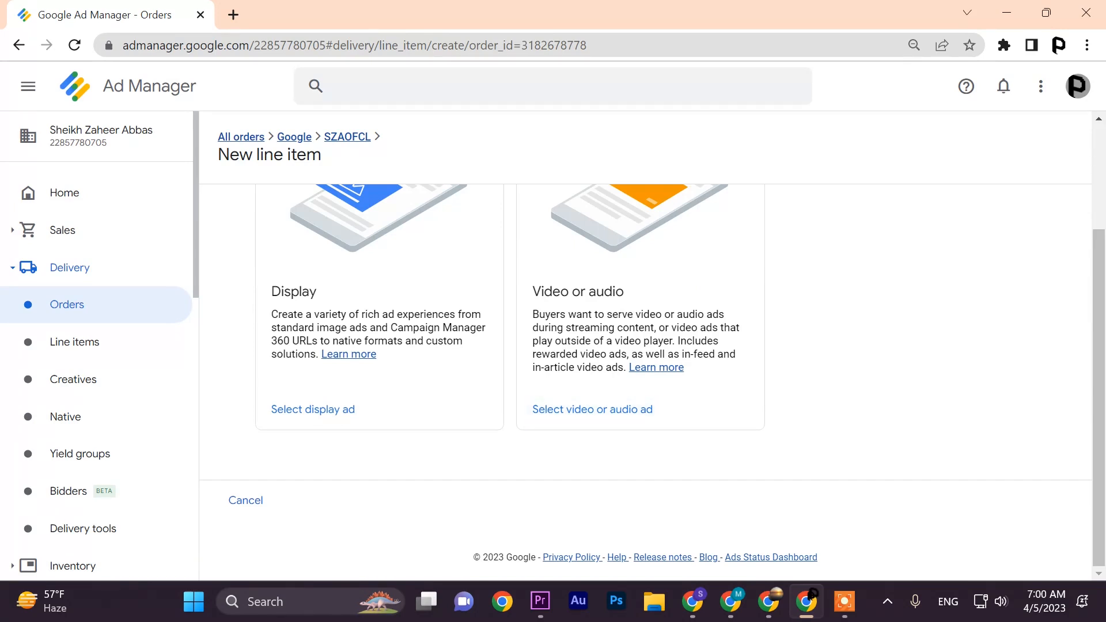
{"action": "left_click_drag", "start_coordinate": [532, 291], "coordinate": [626, 353]}
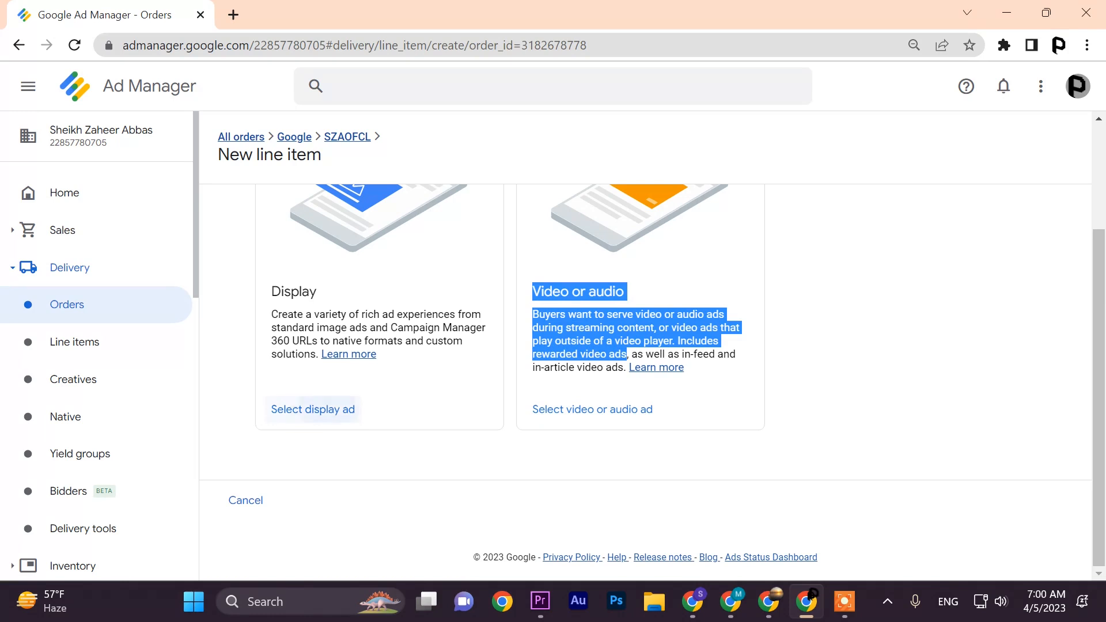
{"action": "left_click", "coordinate": [312, 409]}
{"action": "scroll", "coordinate": [646, 363], "scroll_direction": "up", "scroll_amount": 3}
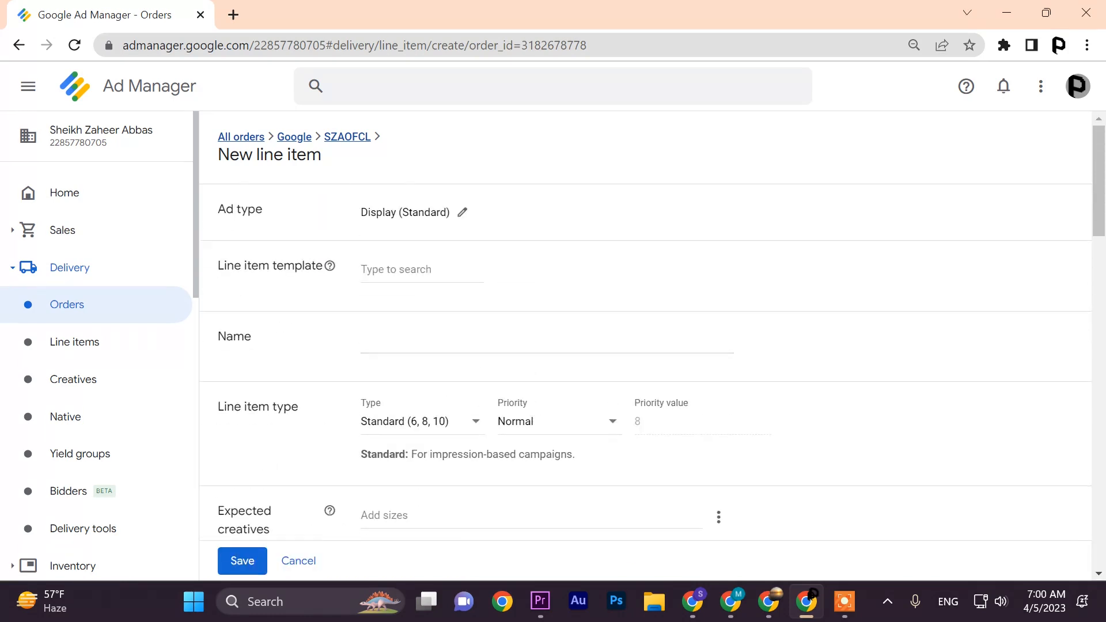
Set the line item type to Ad Exchange (12)
{"action": "left_click", "coordinate": [422, 421]}
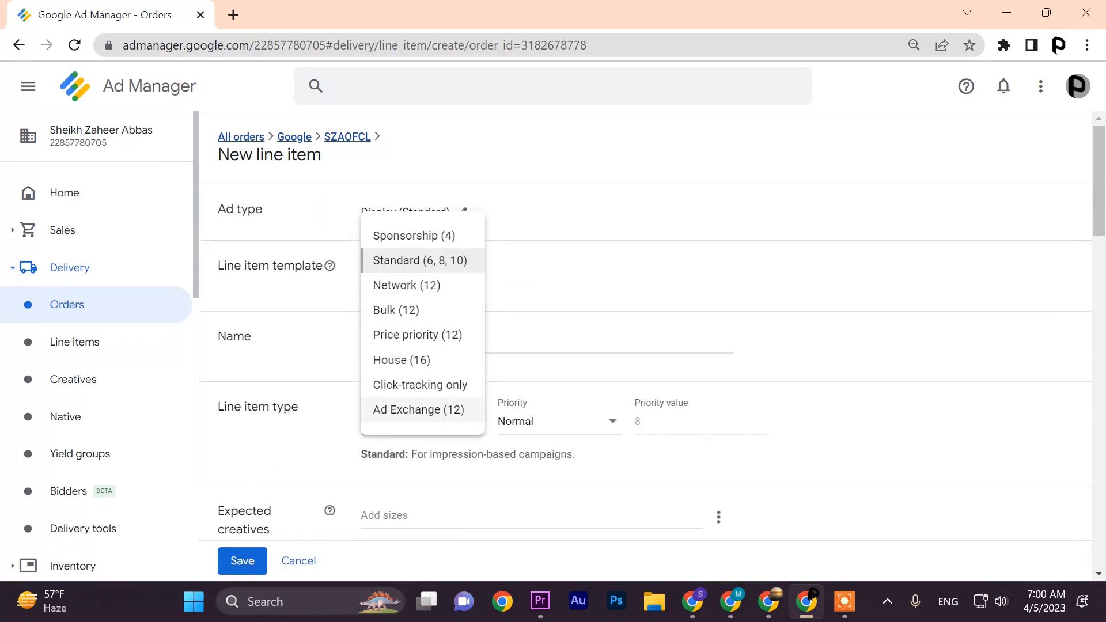
{"action": "left_click", "coordinate": [419, 409]}
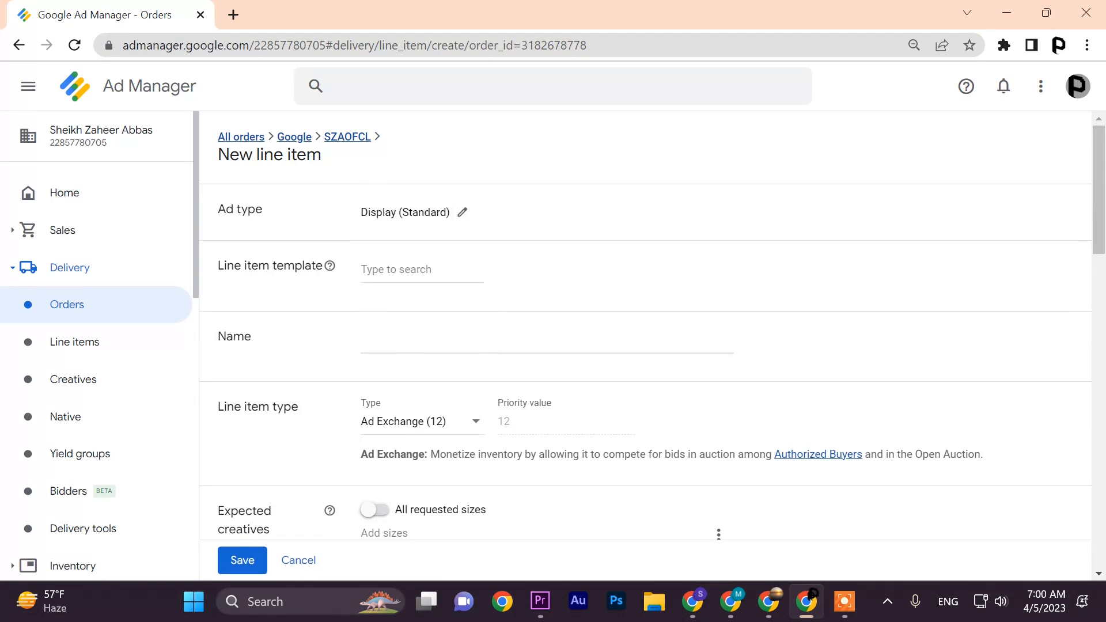
{"action": "scroll", "coordinate": [87, 450], "scroll_direction": "down", "scroll_amount": 5}
{"action": "scroll", "coordinate": [87, 449], "scroll_direction": "up", "scroll_amount": 5}
{"action": "left_click", "coordinate": [423, 422]}
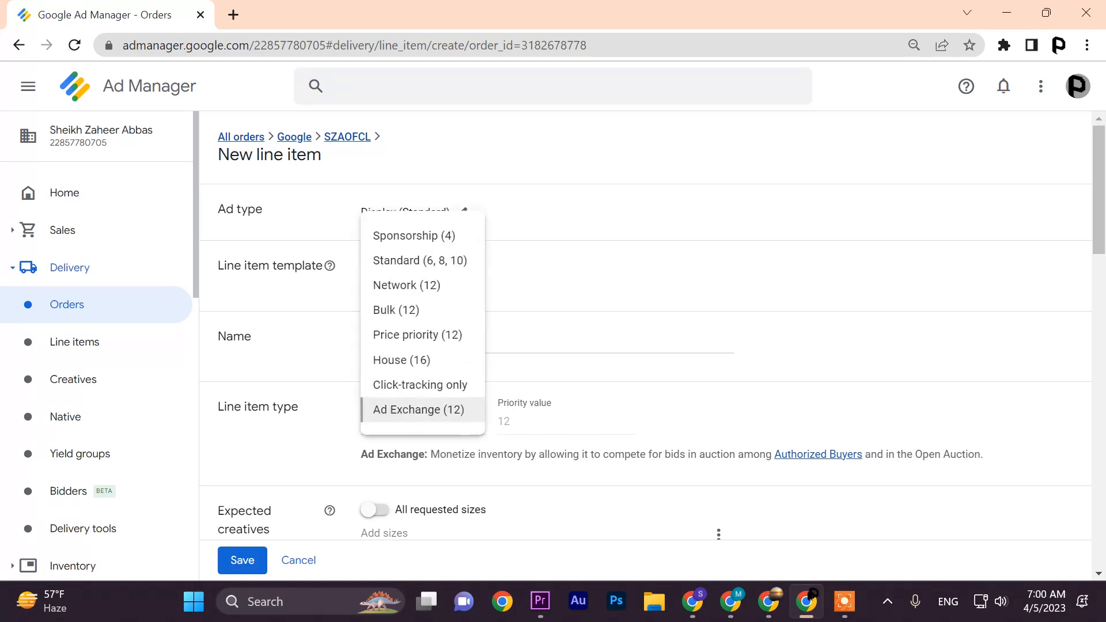
{"action": "left_click", "coordinate": [425, 409]}
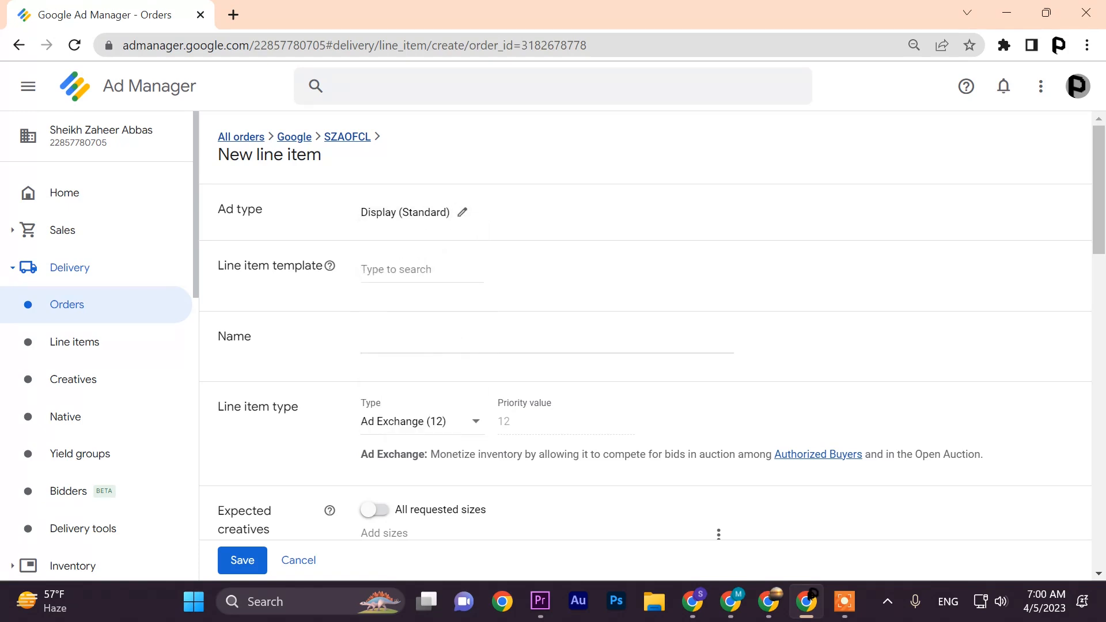
Name the line item SZAOFCL and enable all requested sizes for its expected creatives
{"action": "left_click", "coordinate": [424, 341]}
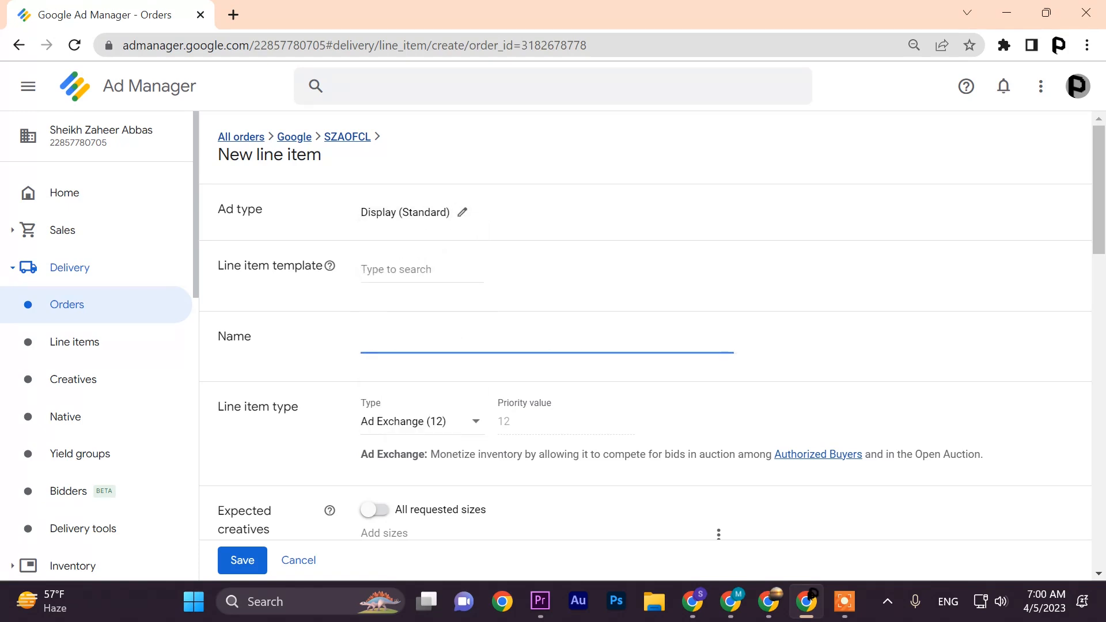
{"action": "type", "text": "SZAOFCL"}
{"action": "scroll", "coordinate": [645, 346], "scroll_direction": "down", "scroll_amount": 1}
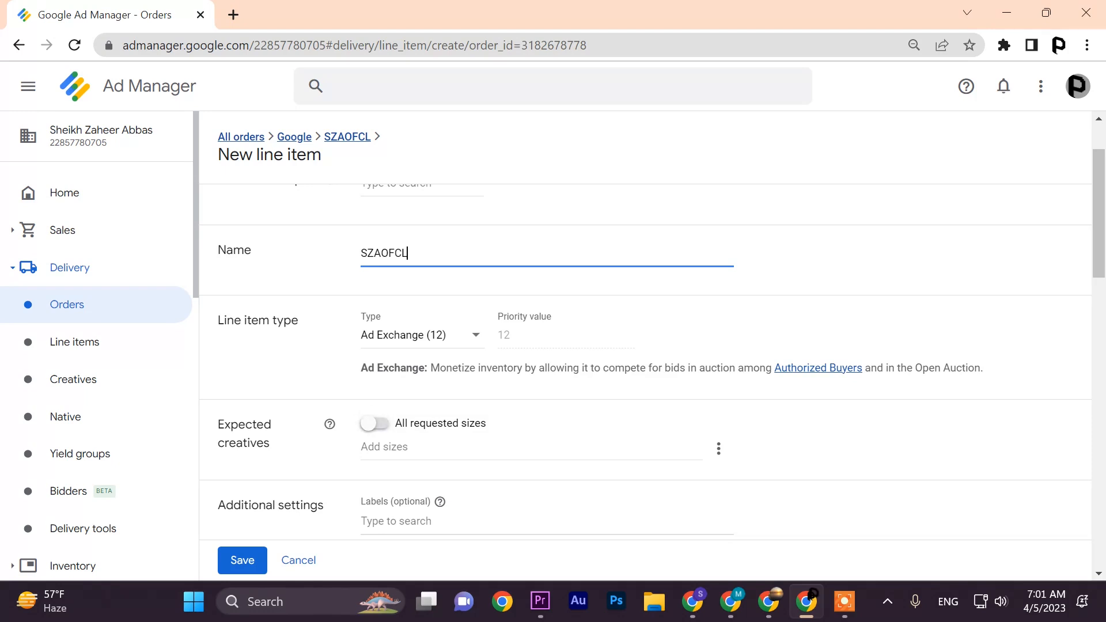
{"action": "left_click", "coordinate": [374, 423]}
Choose Self-service AdX App as the line item's web property alias
{"action": "scroll", "coordinate": [374, 424], "scroll_direction": "down", "scroll_amount": 3}
{"action": "scroll", "coordinate": [645, 363], "scroll_direction": "up", "scroll_amount": 1}
{"action": "scroll", "coordinate": [646, 363], "scroll_direction": "down", "scroll_amount": 4}
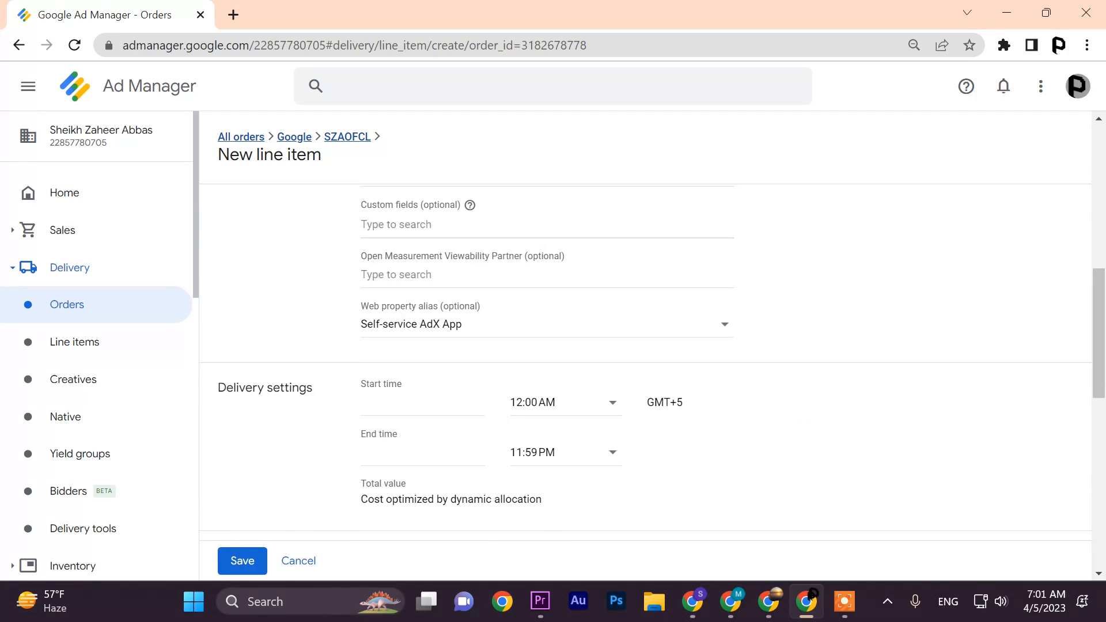
{"action": "left_click", "coordinate": [547, 325]}
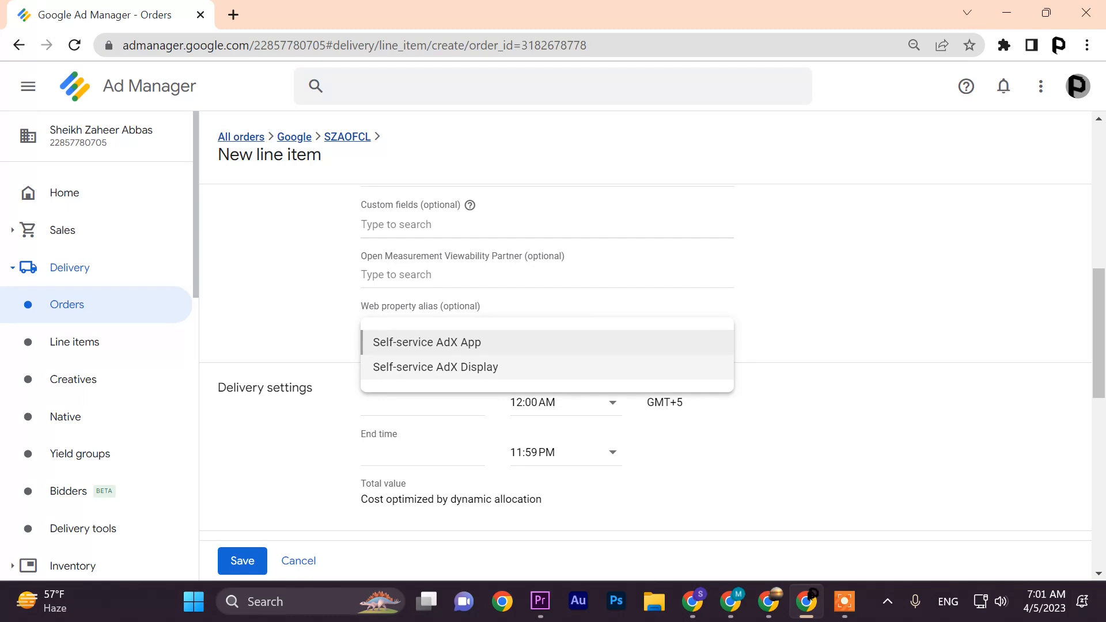
{"action": "key", "text": "Return"}
Set the line item's start time to Immediately and end time to Unlimited, and save the line item
{"action": "left_click", "coordinate": [422, 403]}
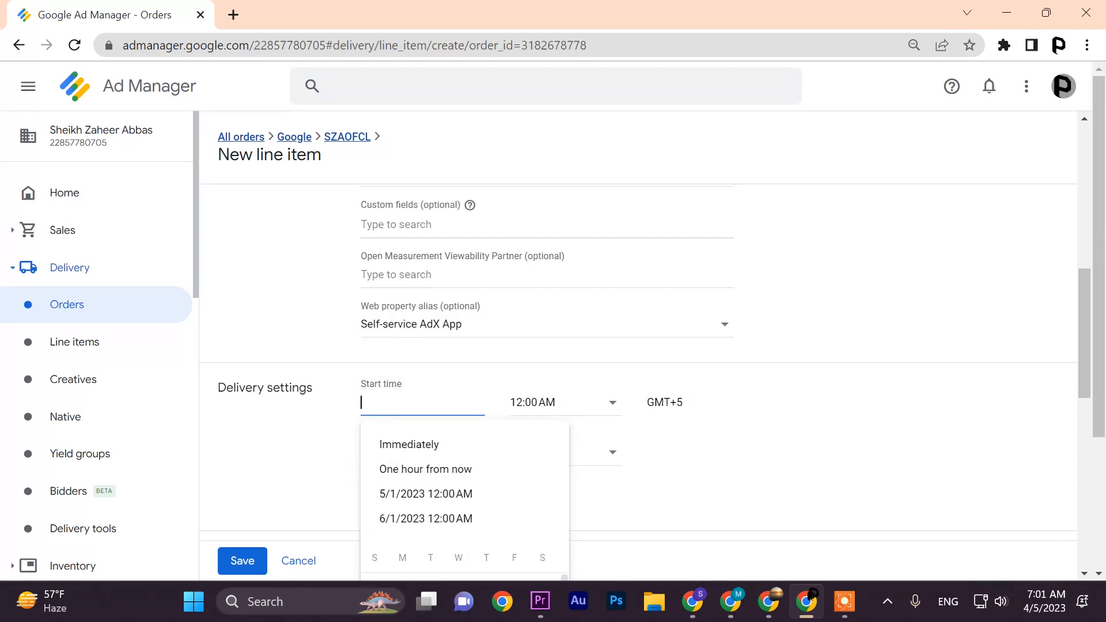
{"action": "left_click", "coordinate": [410, 444]}
{"action": "left_click", "coordinate": [422, 450]}
{"action": "left_click", "coordinate": [410, 491]}
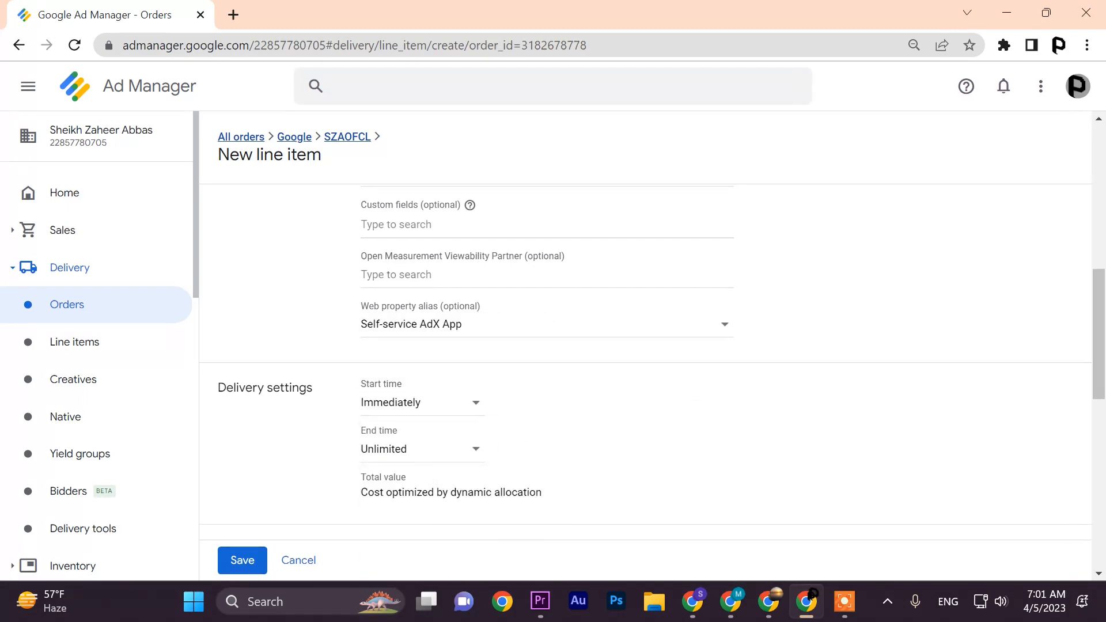
{"action": "scroll", "coordinate": [576, 380], "scroll_direction": "up", "scroll_amount": 9}
{"action": "scroll", "coordinate": [645, 346], "scroll_direction": "down", "scroll_amount": 15}
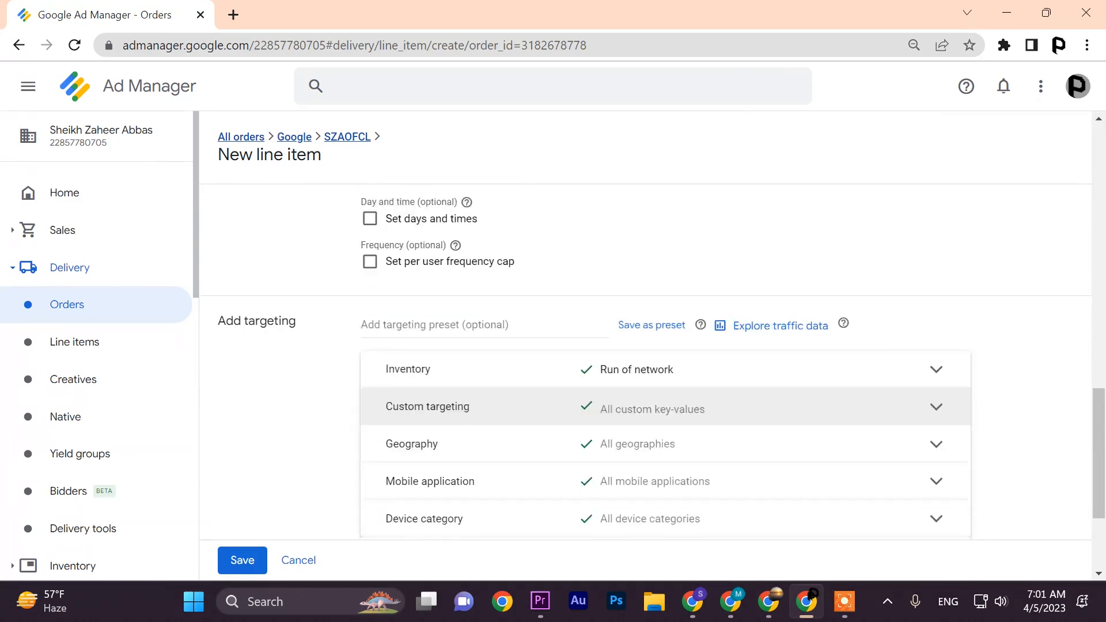
{"action": "left_click", "coordinate": [242, 500]}
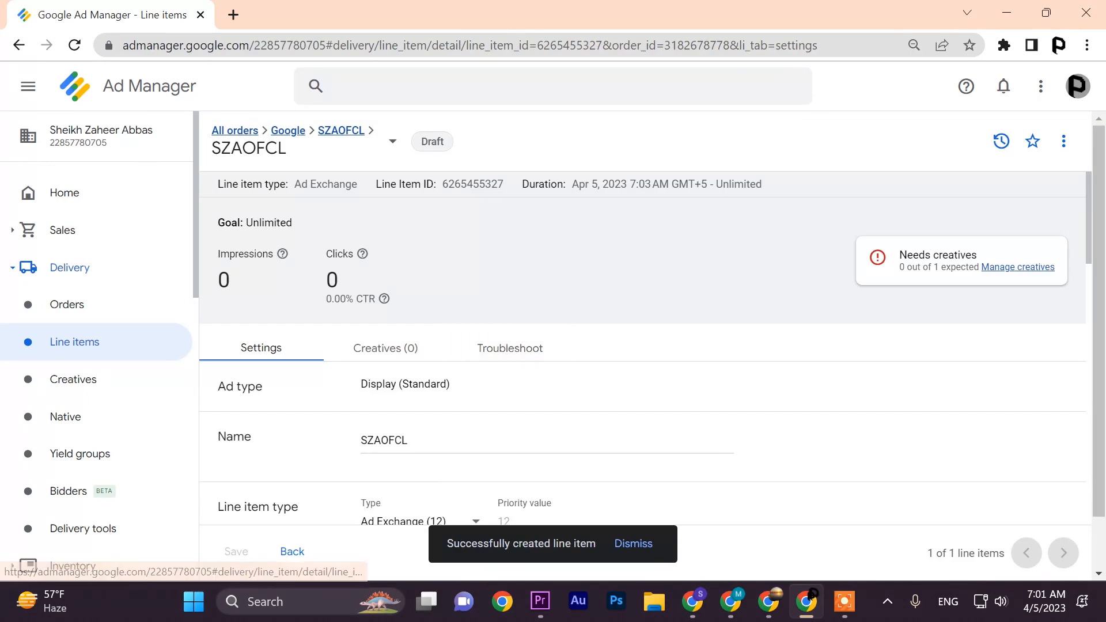
Open the creatives of the SZAOFCL line item and automatically generate a creative for it
{"action": "scroll", "coordinate": [642, 348], "scroll_direction": "down", "scroll_amount": 3}
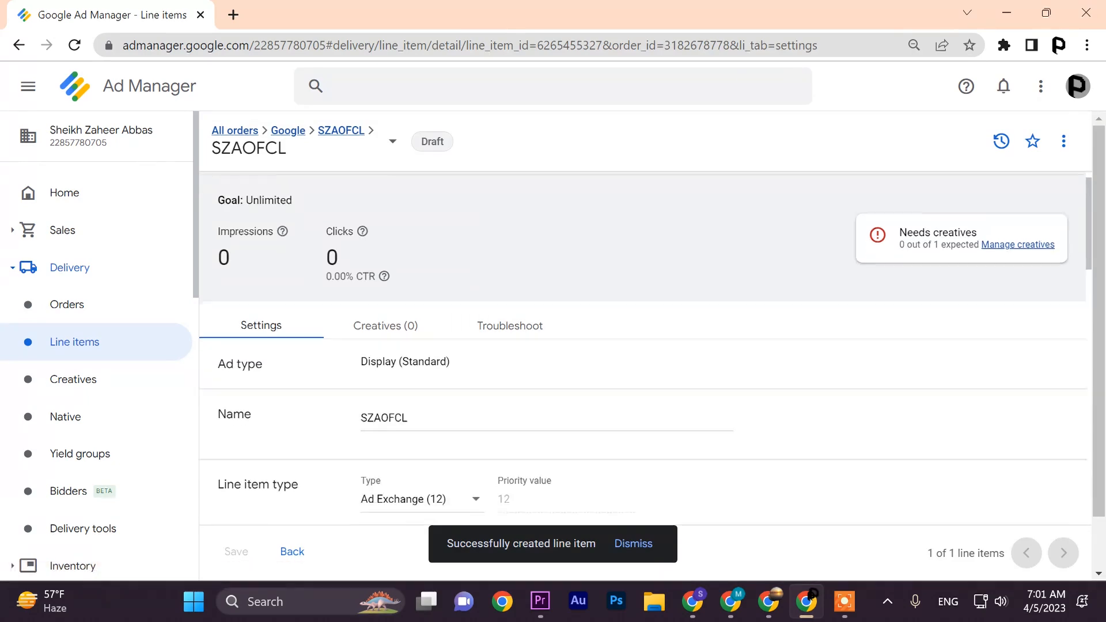
{"action": "scroll", "coordinate": [642, 348], "scroll_direction": "up", "scroll_amount": 3}
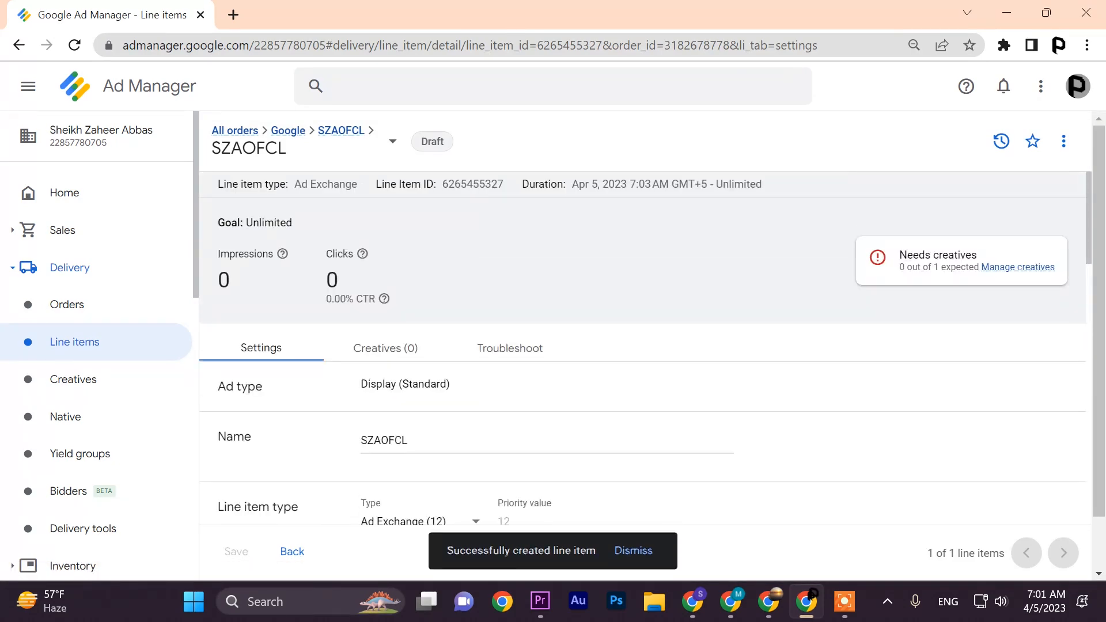
{"action": "left_click", "coordinate": [1018, 267]}
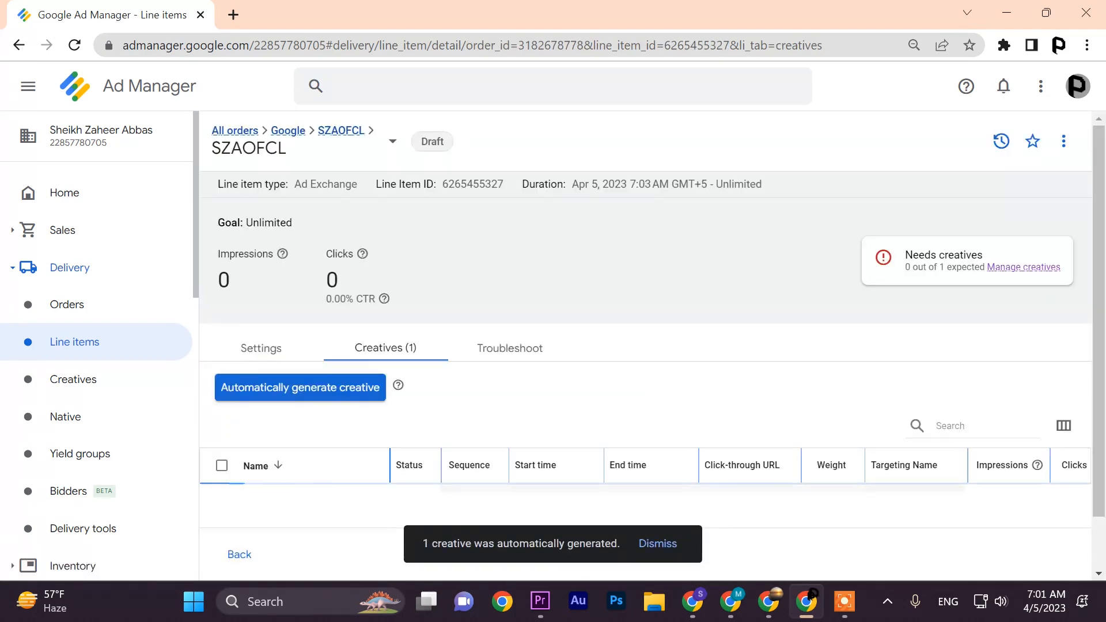
{"action": "left_click_drag", "start_coordinate": [423, 544], "coordinate": [621, 543]}
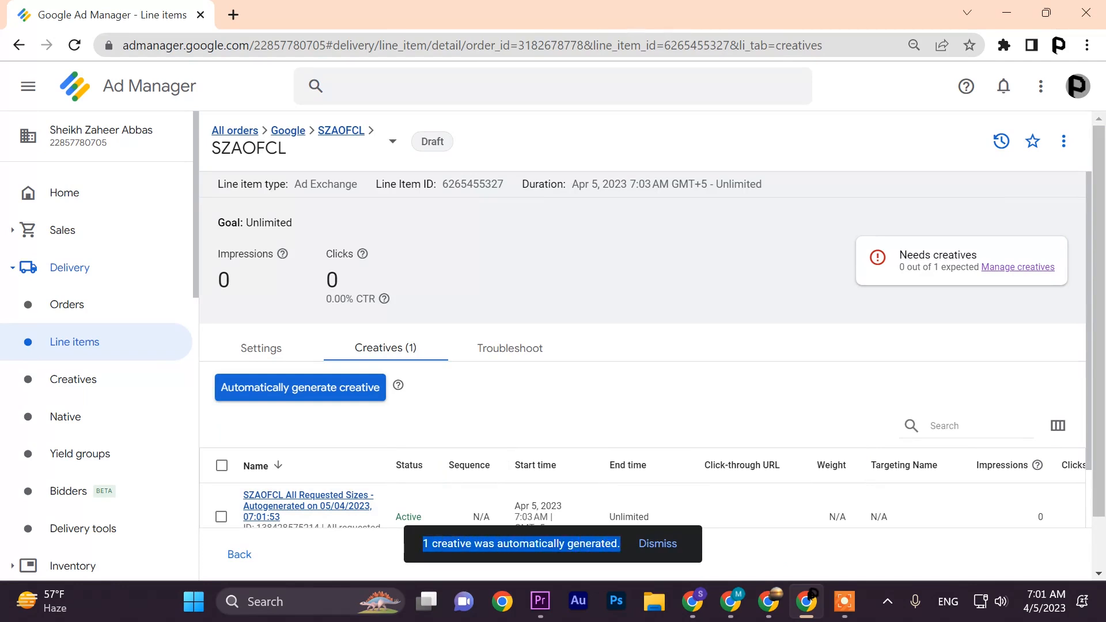
{"action": "scroll", "coordinate": [646, 349], "scroll_direction": "down", "scroll_amount": 1}
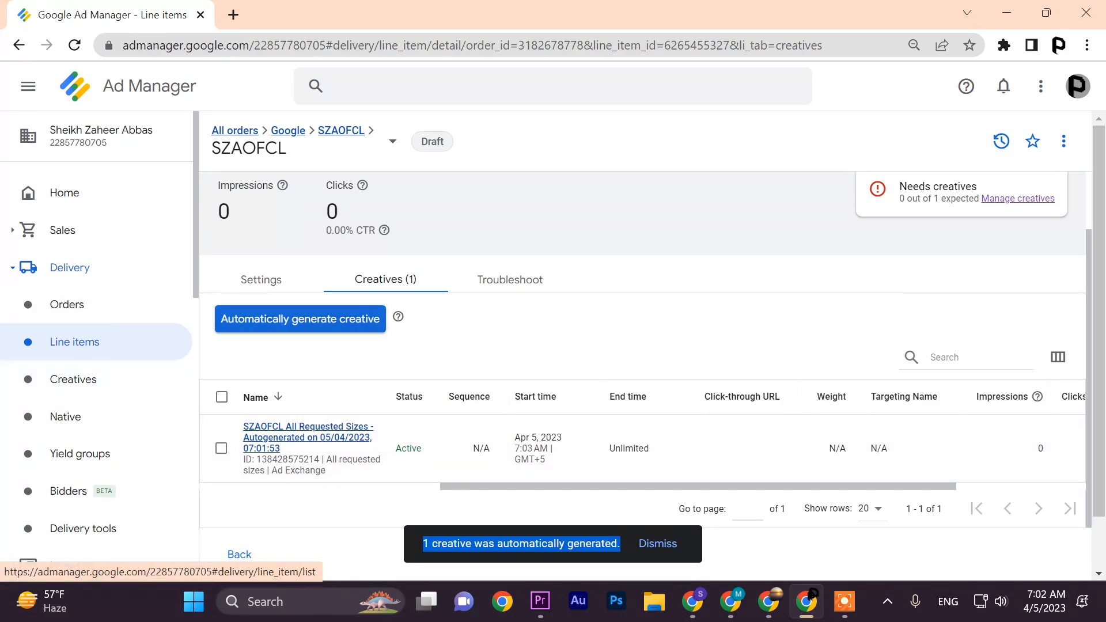
Return to the orders list and open the SZAOFCL order
{"action": "left_click", "coordinate": [66, 304]}
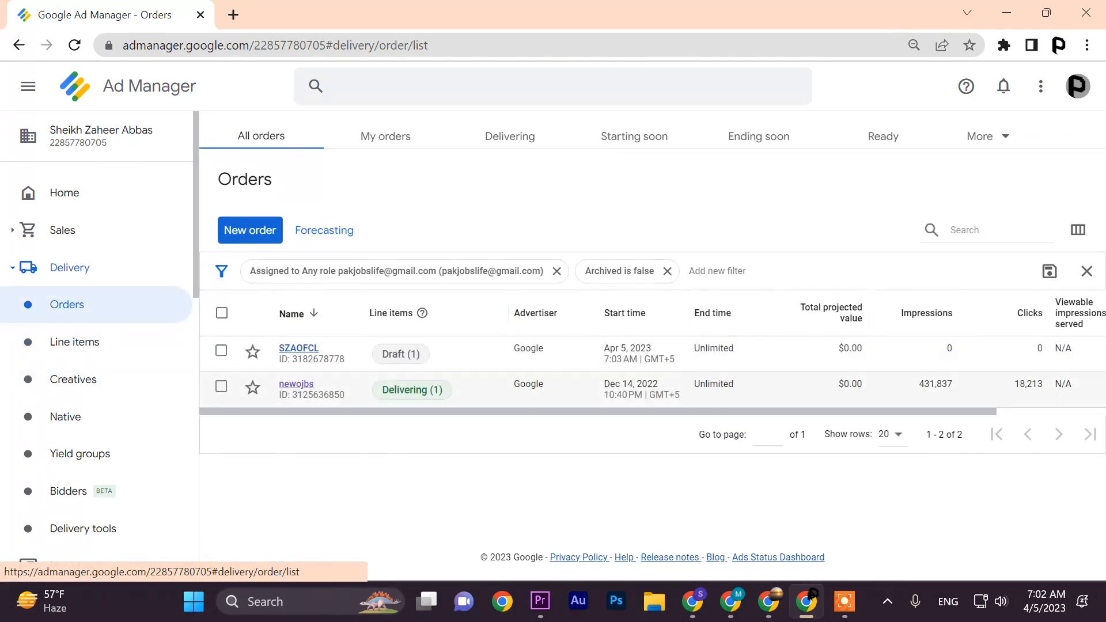
{"action": "key", "text": "Return"}
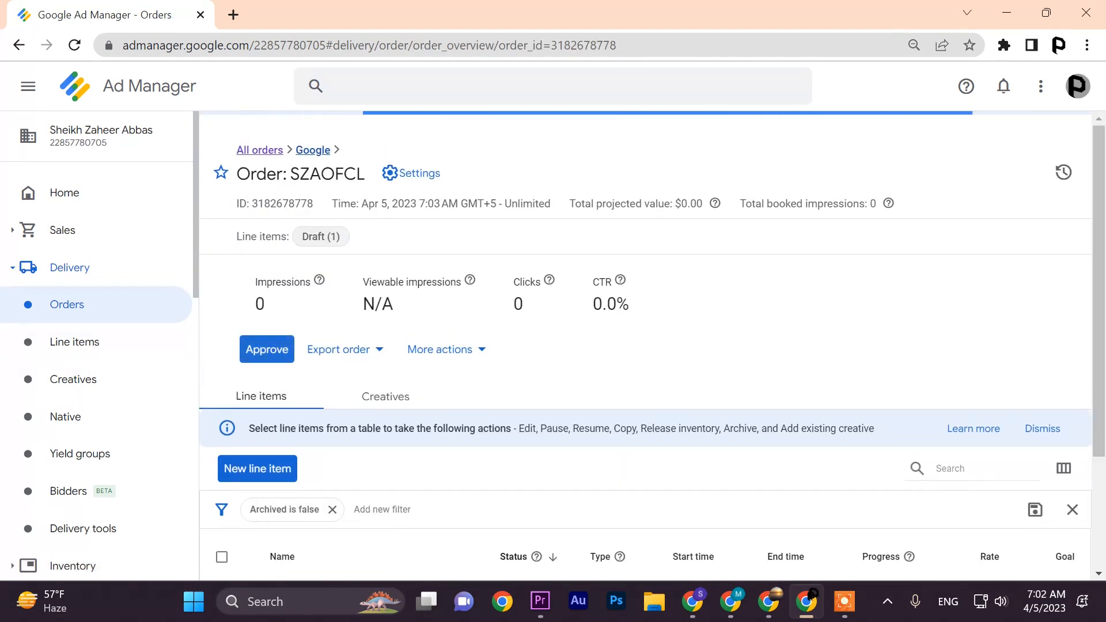
Return to the orders list and switch to the browser window showing the Powerd By SZA network
{"action": "left_click", "coordinate": [67, 305]}
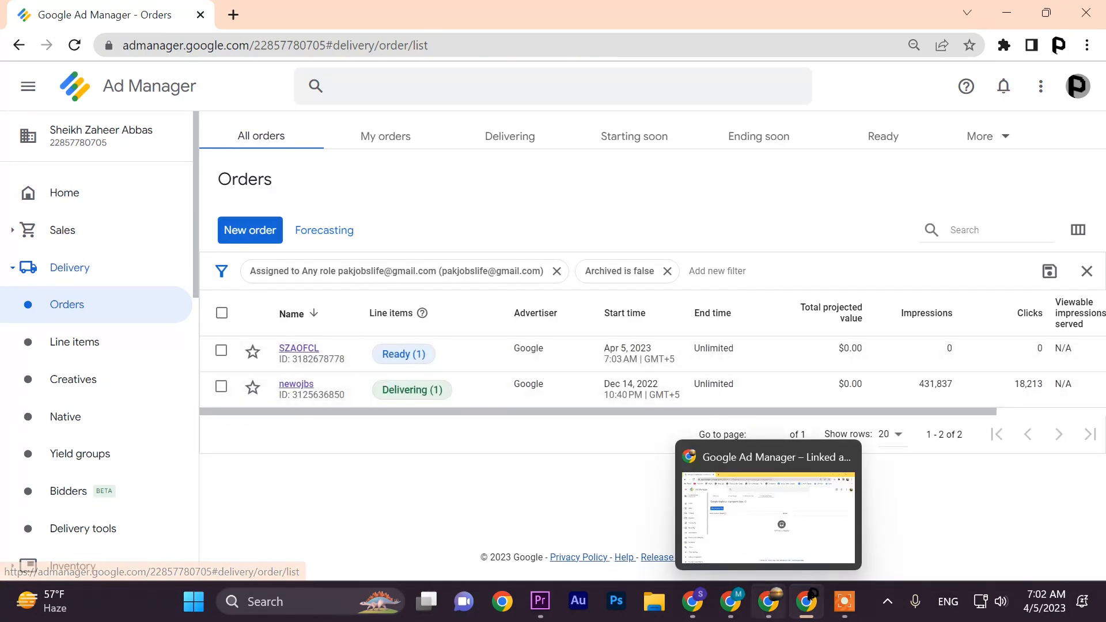
{"action": "left_click", "coordinate": [768, 602]}
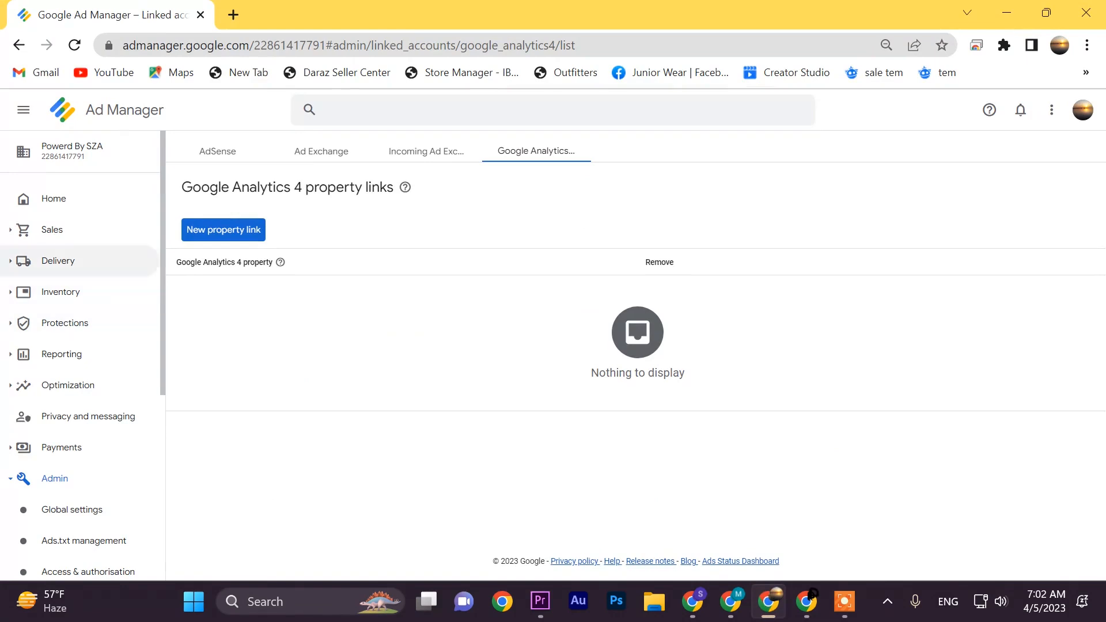
{"action": "left_click", "coordinate": [52, 229]}
{"action": "left_click", "coordinate": [60, 354]}
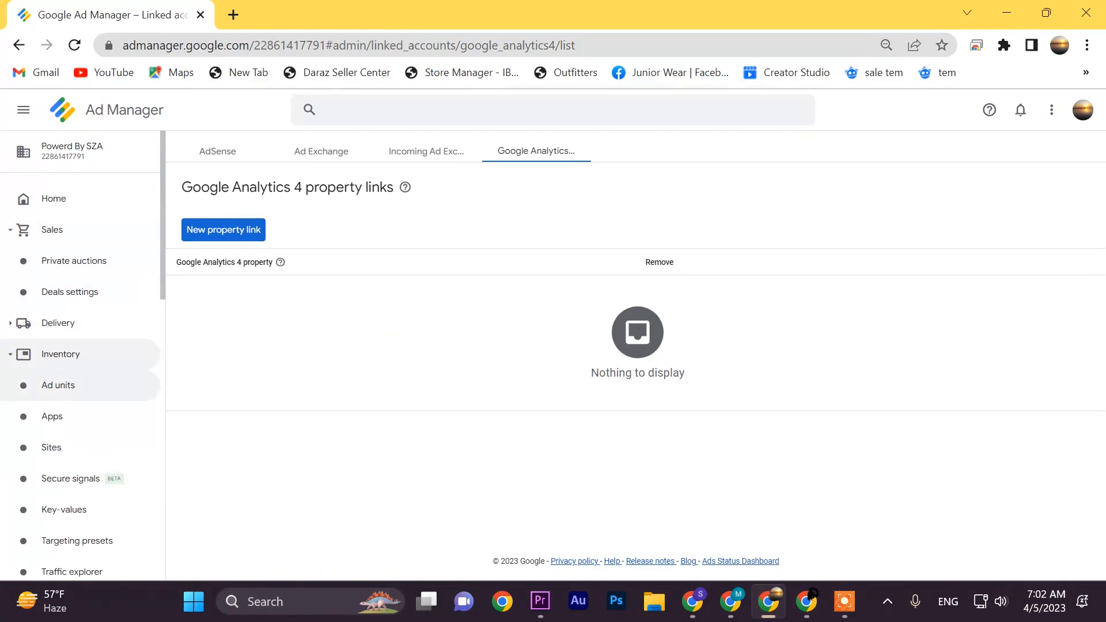
{"action": "scroll", "coordinate": [116, 426], "scroll_direction": "down", "scroll_amount": 2}
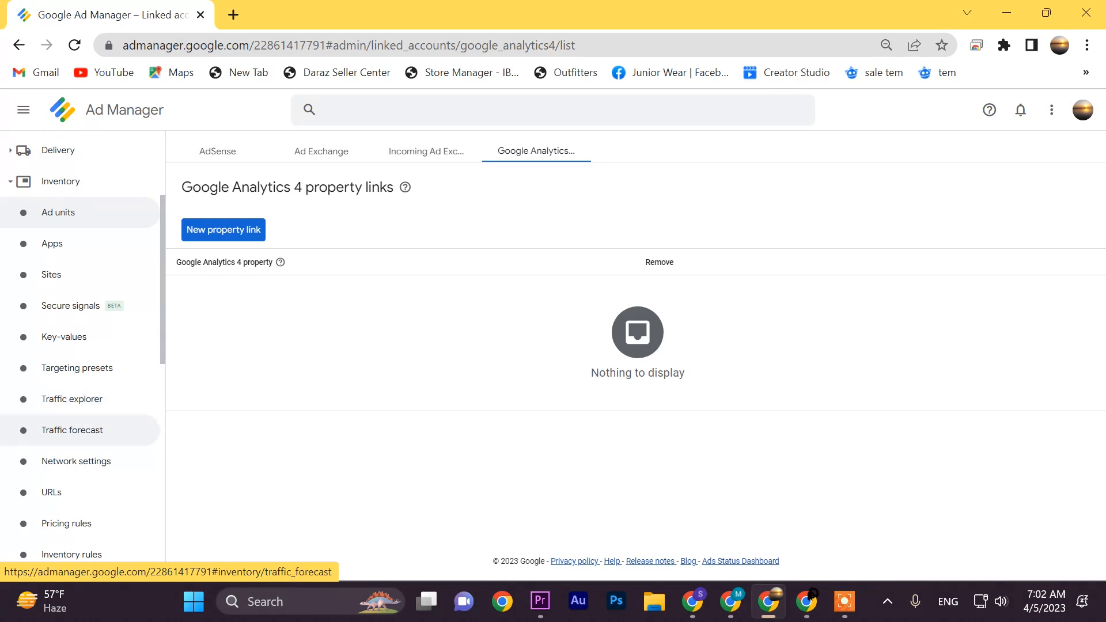
{"action": "scroll", "coordinate": [115, 424], "scroll_direction": "down", "scroll_amount": 1}
{"action": "scroll", "coordinate": [116, 391], "scroll_direction": "up", "scroll_amount": 3}
{"action": "scroll", "coordinate": [80, 346], "scroll_direction": "down", "scroll_amount": 2}
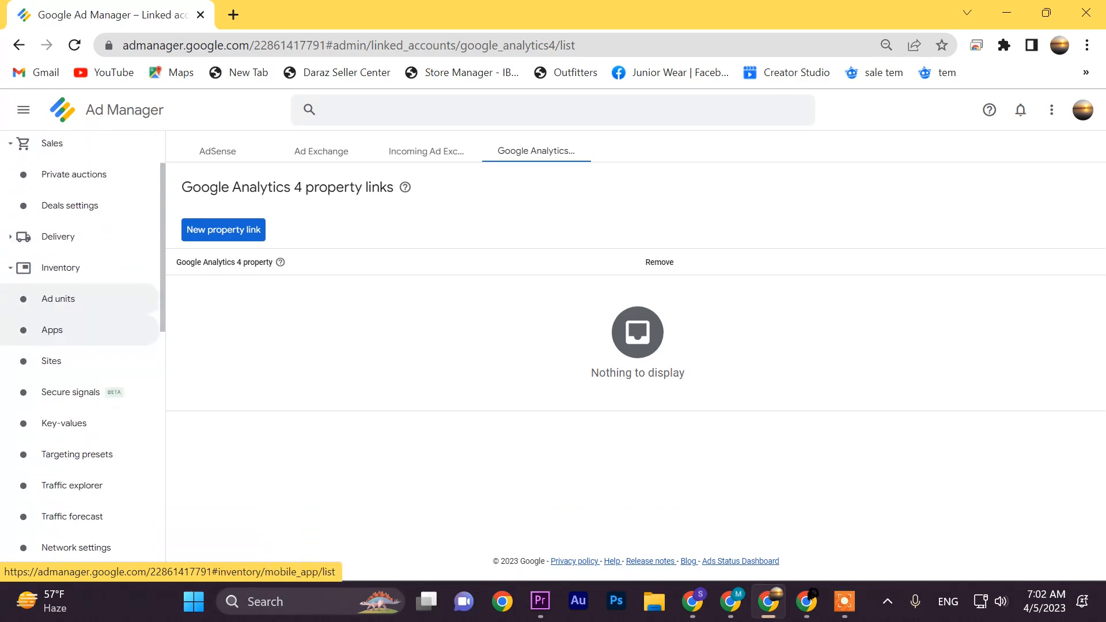
{"action": "scroll", "coordinate": [81, 358], "scroll_direction": "down", "scroll_amount": 2}
{"action": "scroll", "coordinate": [81, 374], "scroll_direction": "down", "scroll_amount": 3}
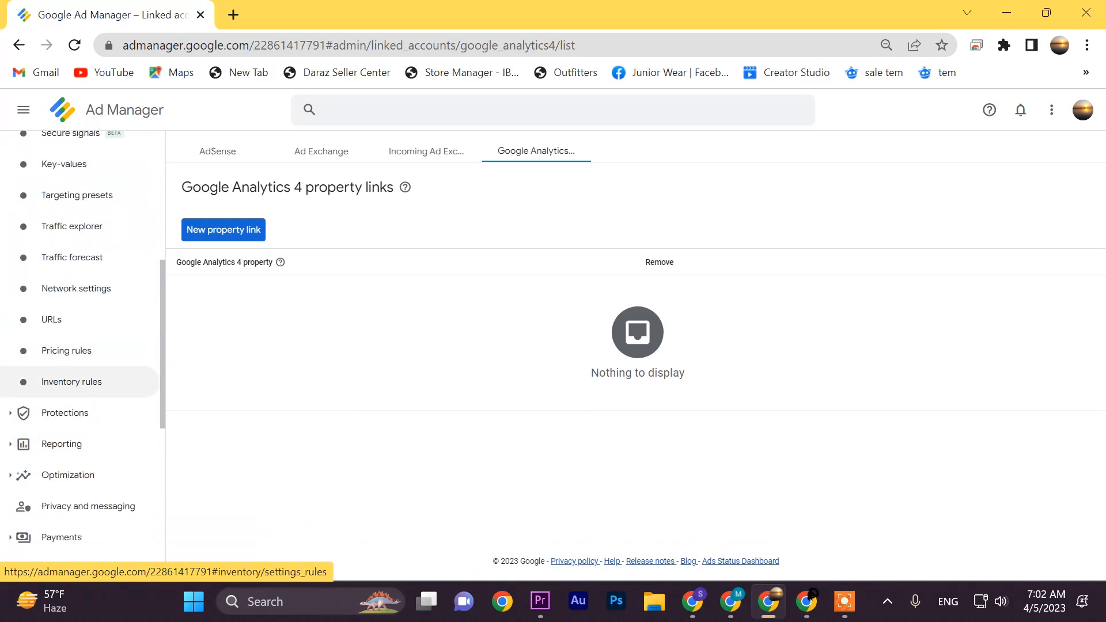
{"action": "scroll", "coordinate": [81, 317], "scroll_direction": "up", "scroll_amount": 6}
{"action": "left_click", "coordinate": [59, 354]}
Open the Powerd By SZA network's delivery orders and examine the impressions of the Mobile App order
{"action": "left_click", "coordinate": [57, 322]}
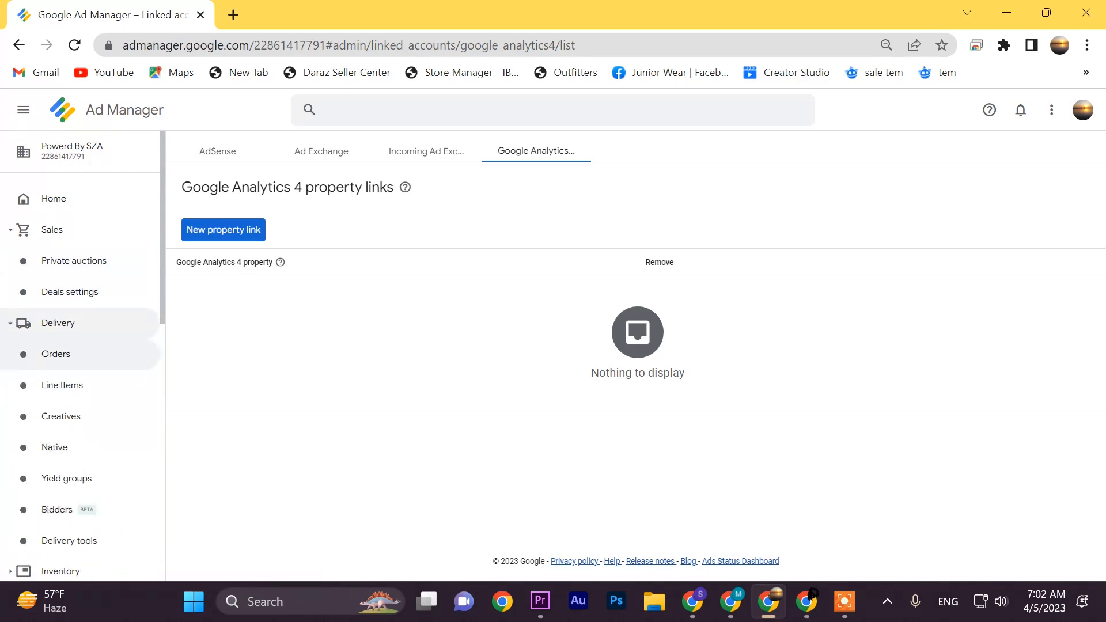
{"action": "left_click", "coordinate": [56, 354]}
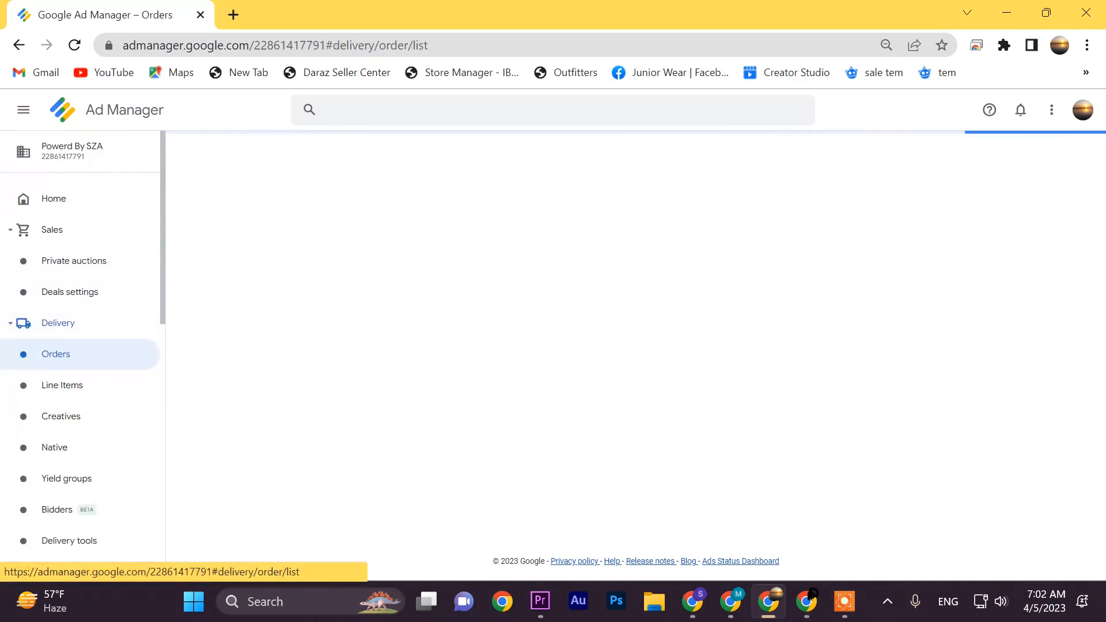
{"action": "mouse_move", "coordinate": [807, 602]}
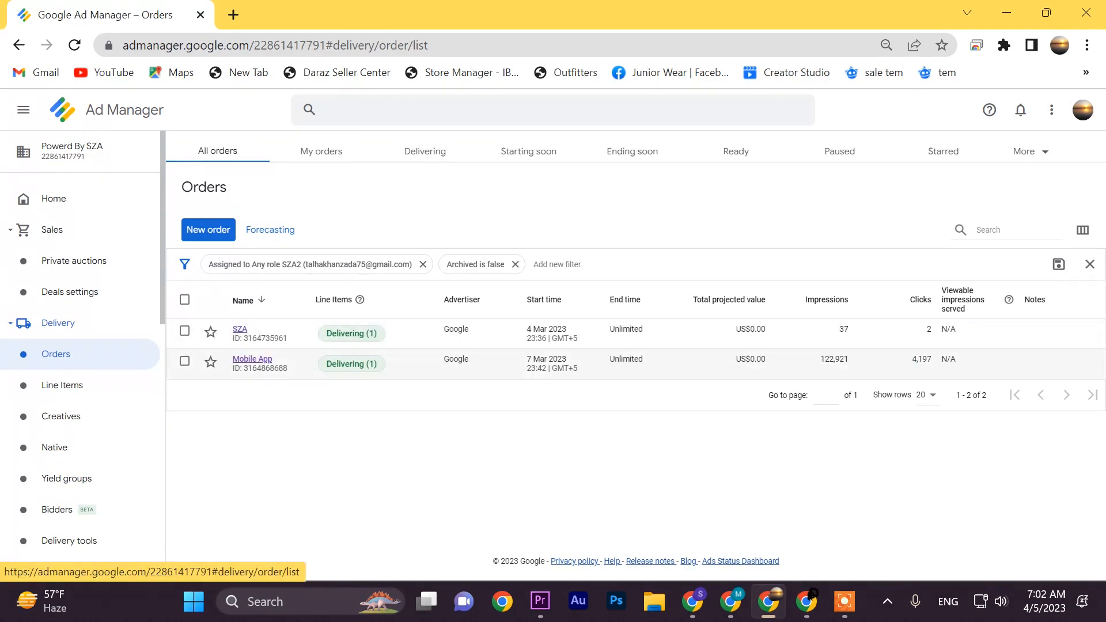
{"action": "double_click", "coordinate": [834, 360]}
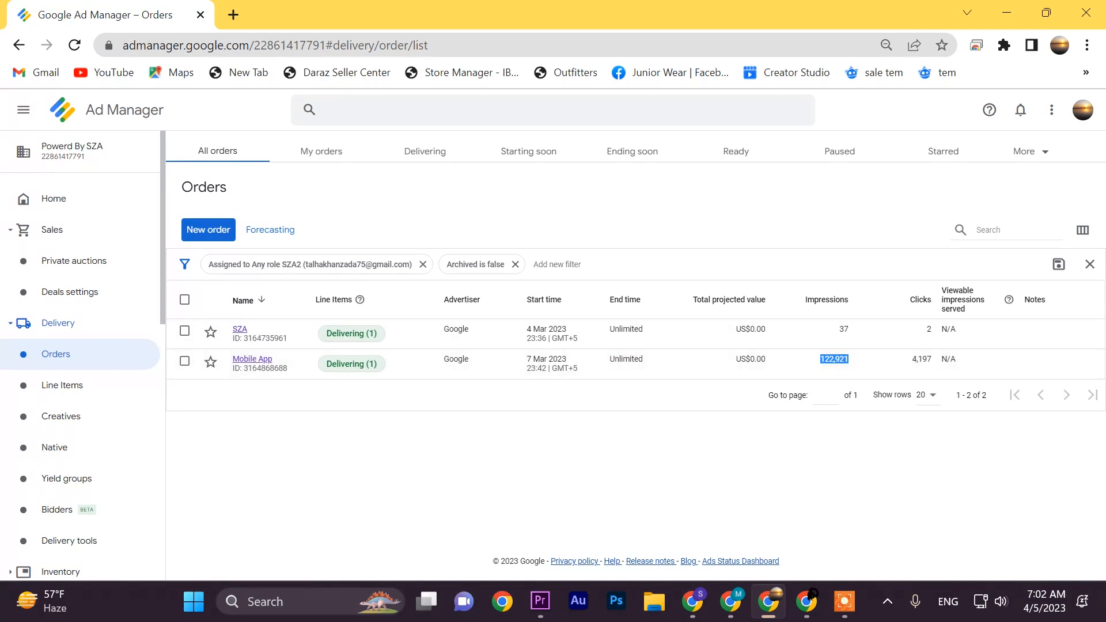
Open the Live Sports TV Streaming app from the inventory apps and examine the size of its App Baner Ad unit
{"action": "scroll", "coordinate": [80, 403], "scroll_direction": "down", "scroll_amount": 3}
{"action": "scroll", "coordinate": [81, 465], "scroll_direction": "down", "scroll_amount": 1}
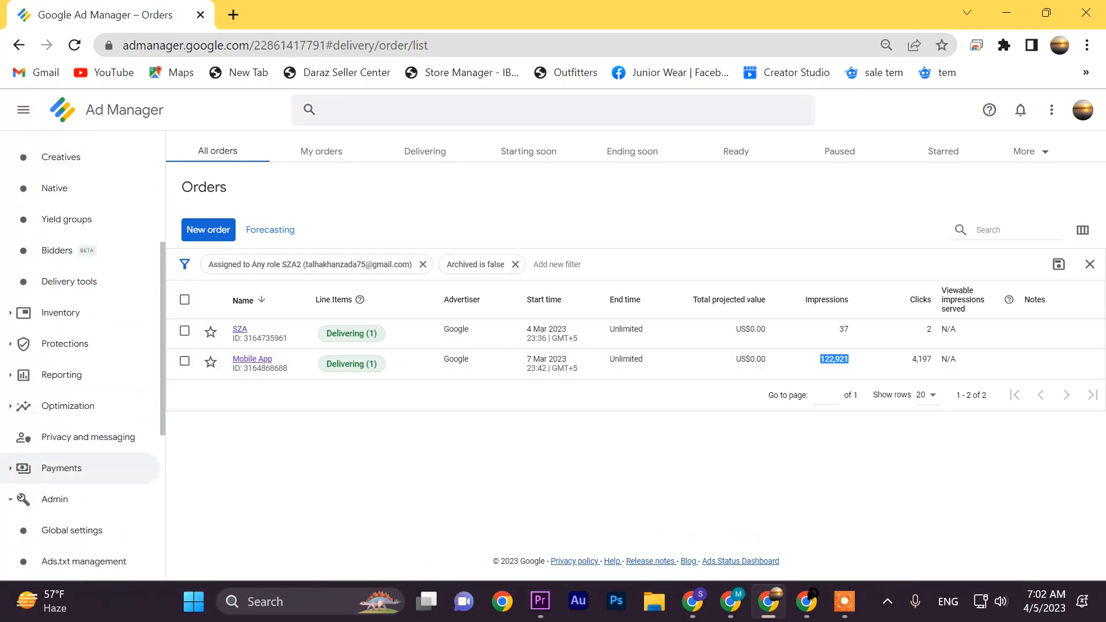
{"action": "scroll", "coordinate": [80, 317], "scroll_direction": "up", "scroll_amount": 1}
{"action": "left_click", "coordinate": [60, 399]}
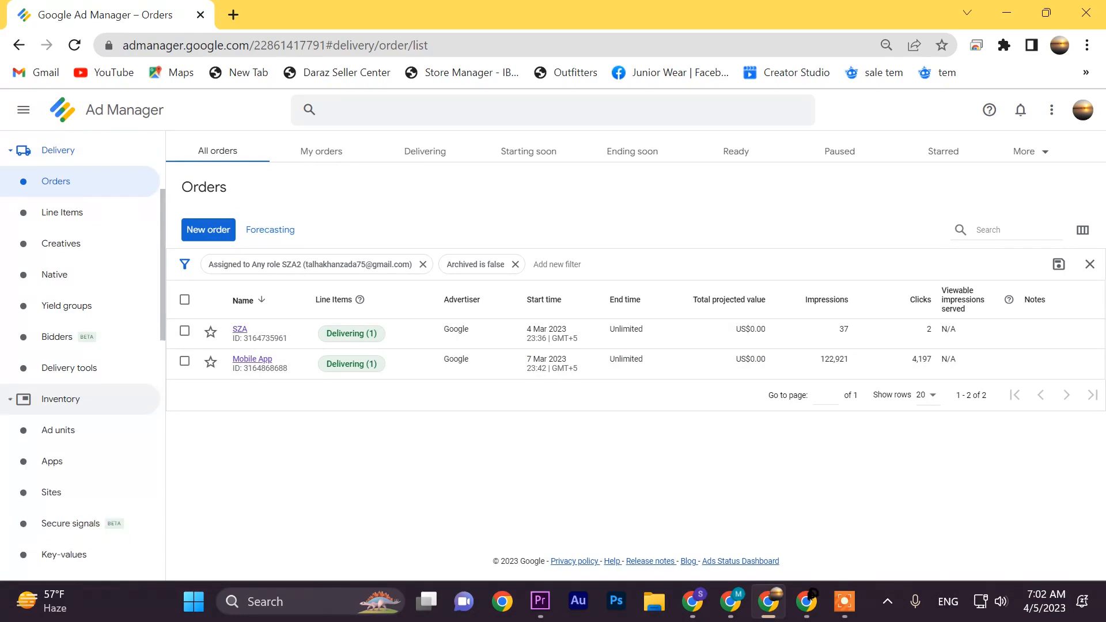
{"action": "left_click", "coordinate": [52, 460]}
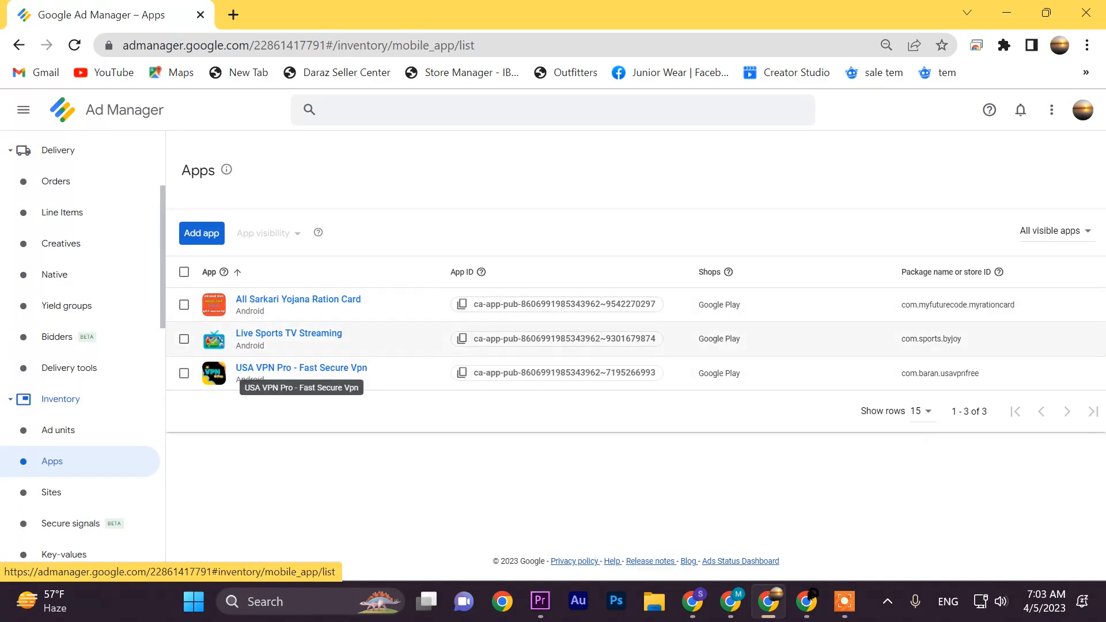
{"action": "left_click", "coordinate": [288, 334]}
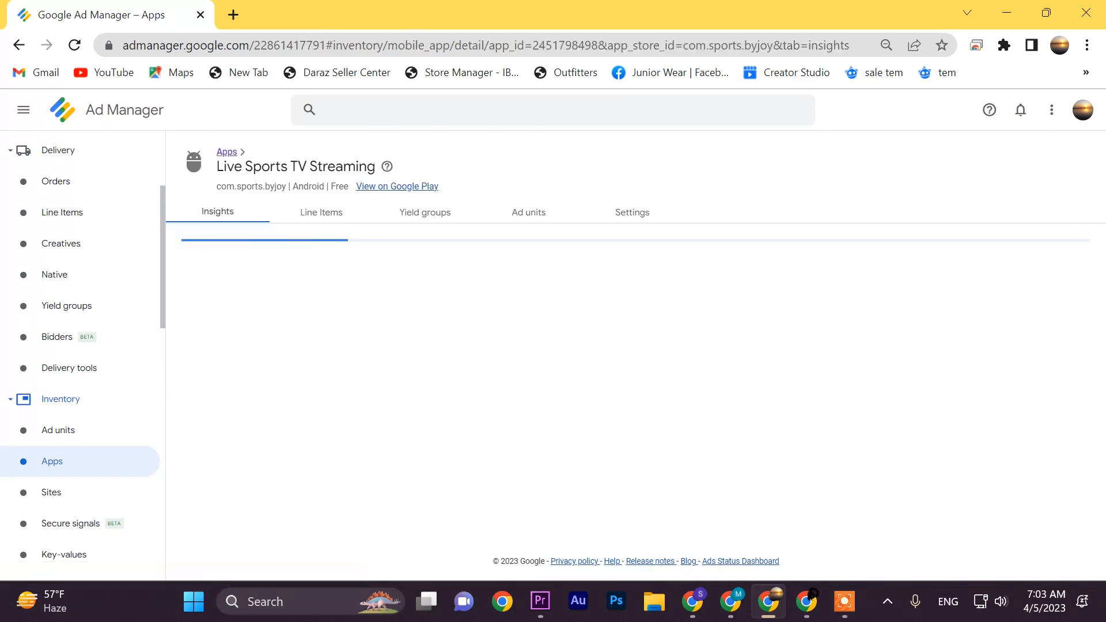
{"action": "left_click", "coordinate": [529, 211]}
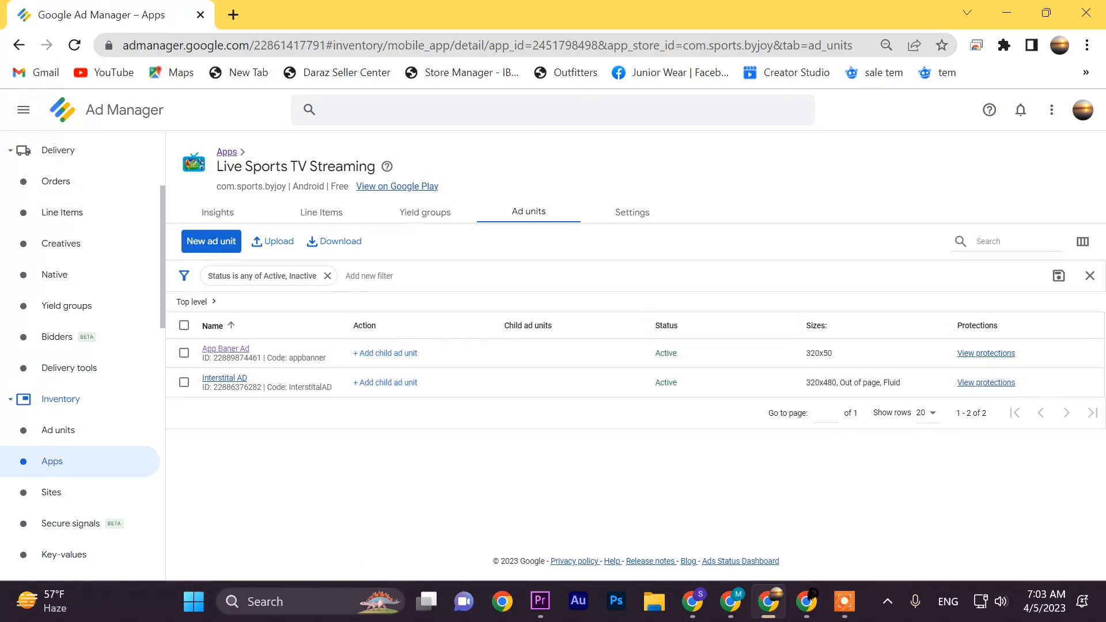
{"action": "double_click", "coordinate": [819, 354]}
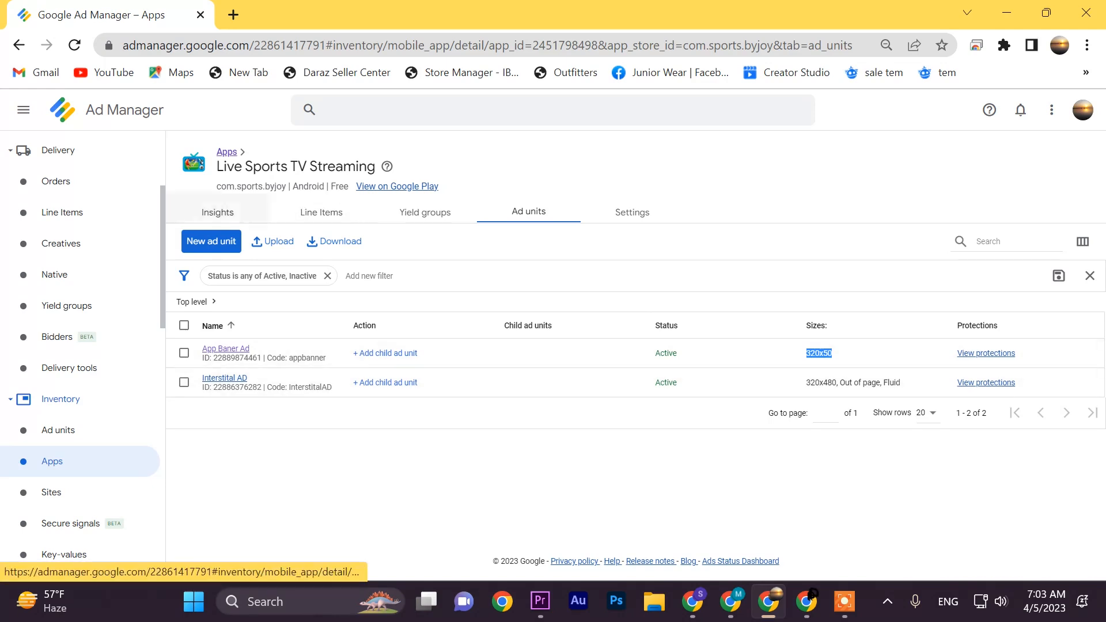
Start a new app in the inventory with the Android platform, listed on a supported app store
{"action": "left_click", "coordinate": [52, 461]}
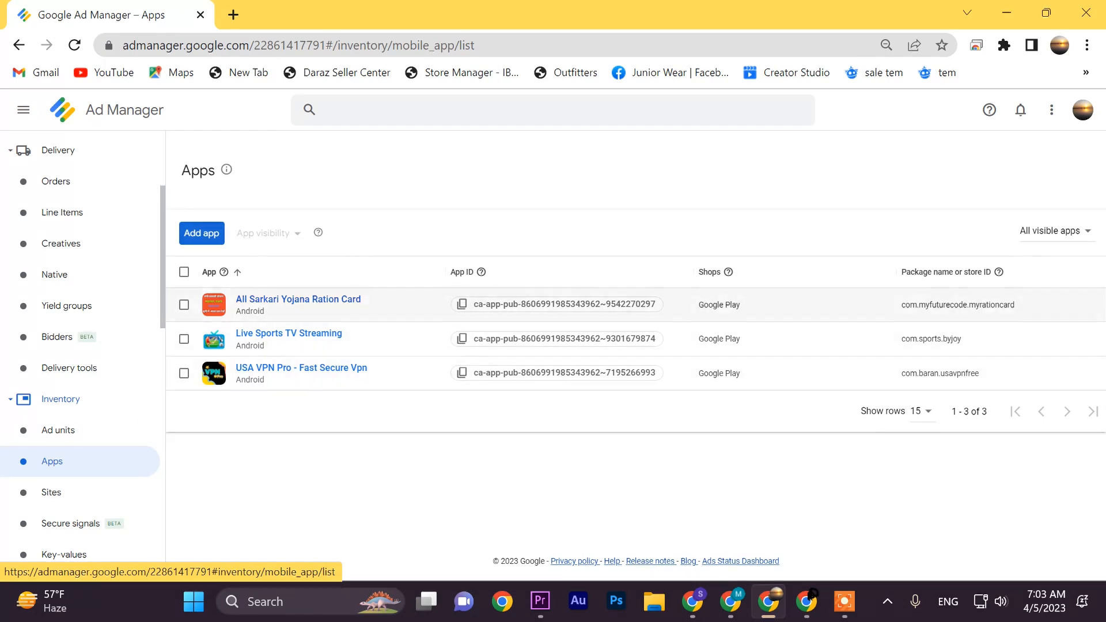
{"action": "left_click", "coordinate": [202, 233]}
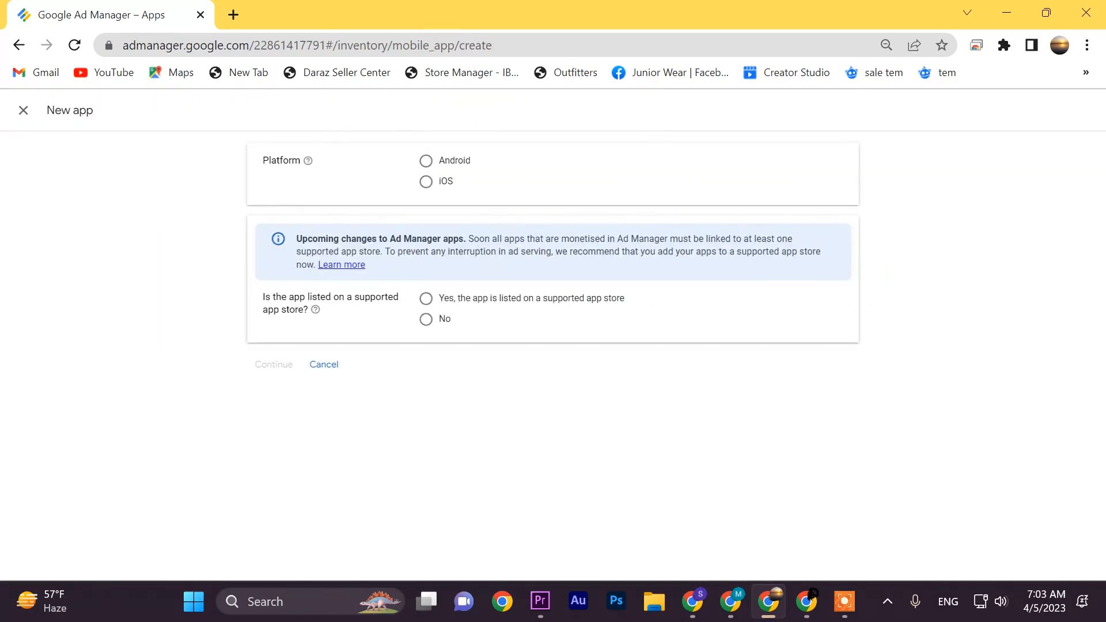
{"action": "left_click", "coordinate": [427, 161]}
{"action": "left_click", "coordinate": [427, 299]}
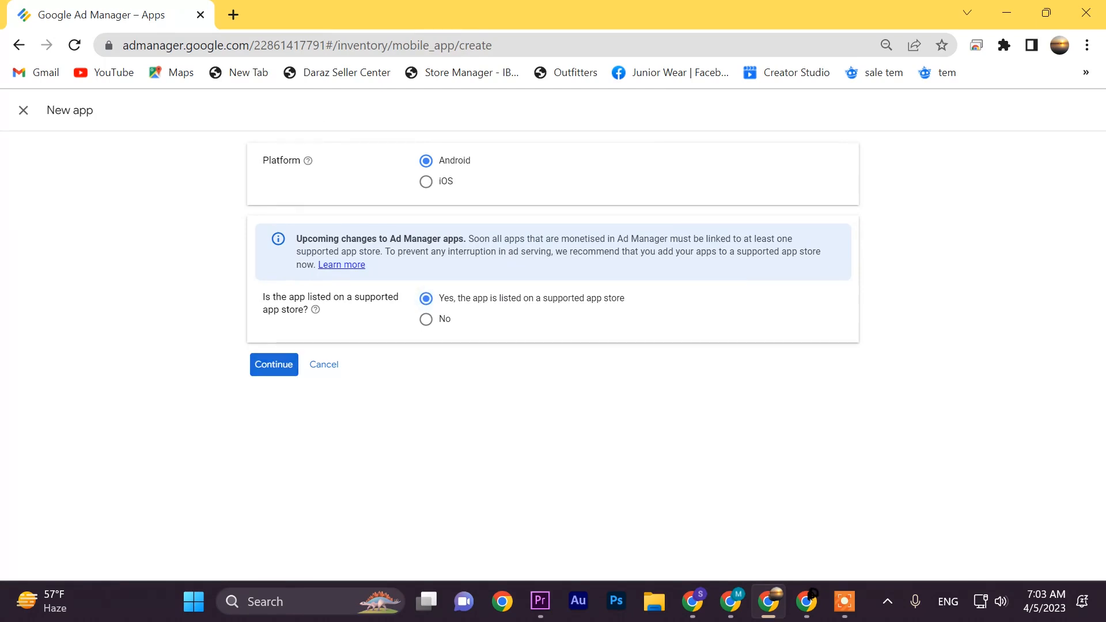
{"action": "left_click", "coordinate": [274, 364]}
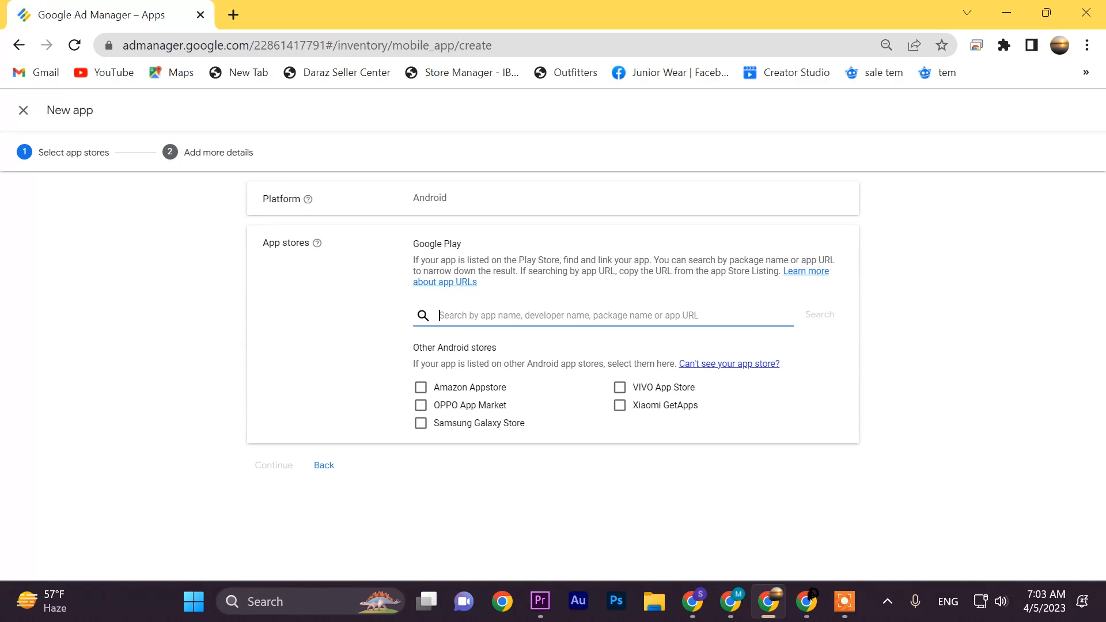
Search Google Play for "google" and select the Google app by Google LLC for linking
{"action": "type", "text": "googl"}
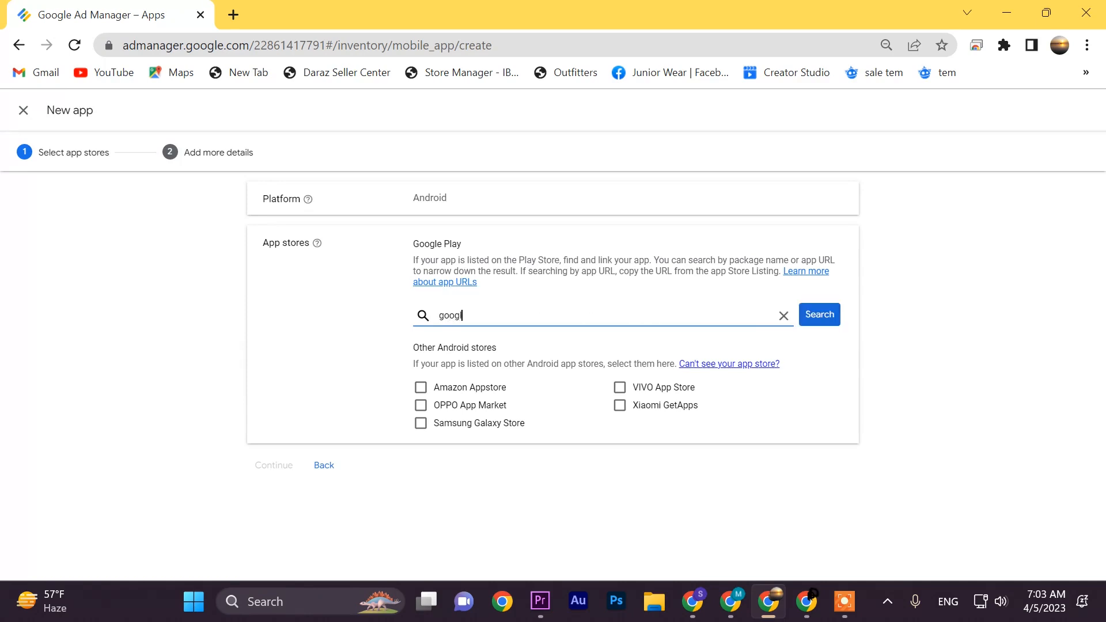
{"action": "type", "text": "e"}
{"action": "key", "text": "Return"}
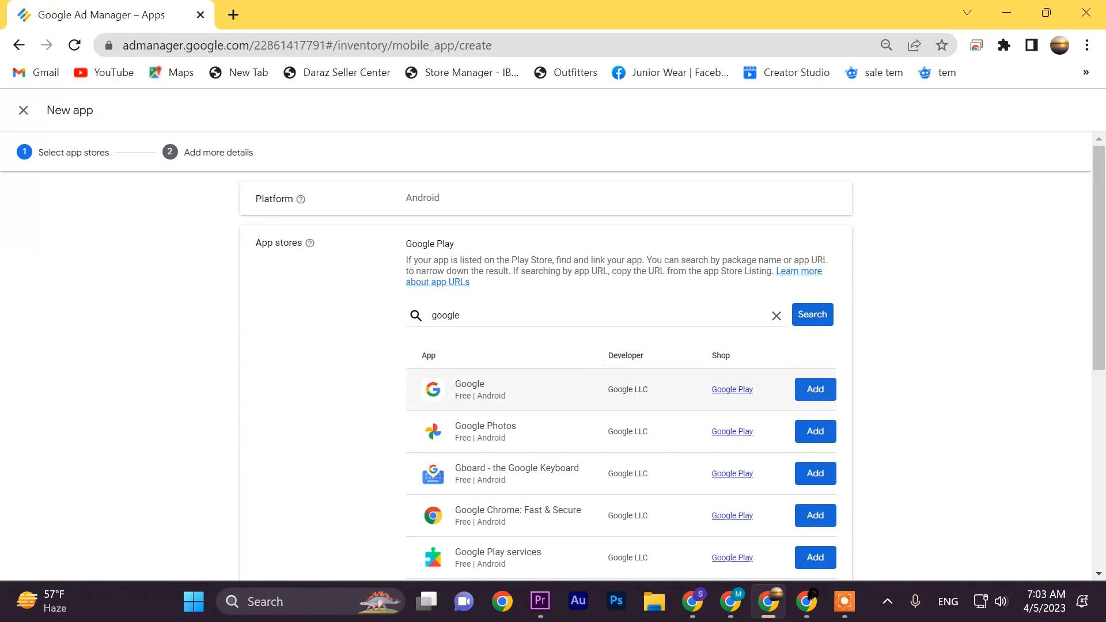
{"action": "left_click", "coordinate": [815, 389]}
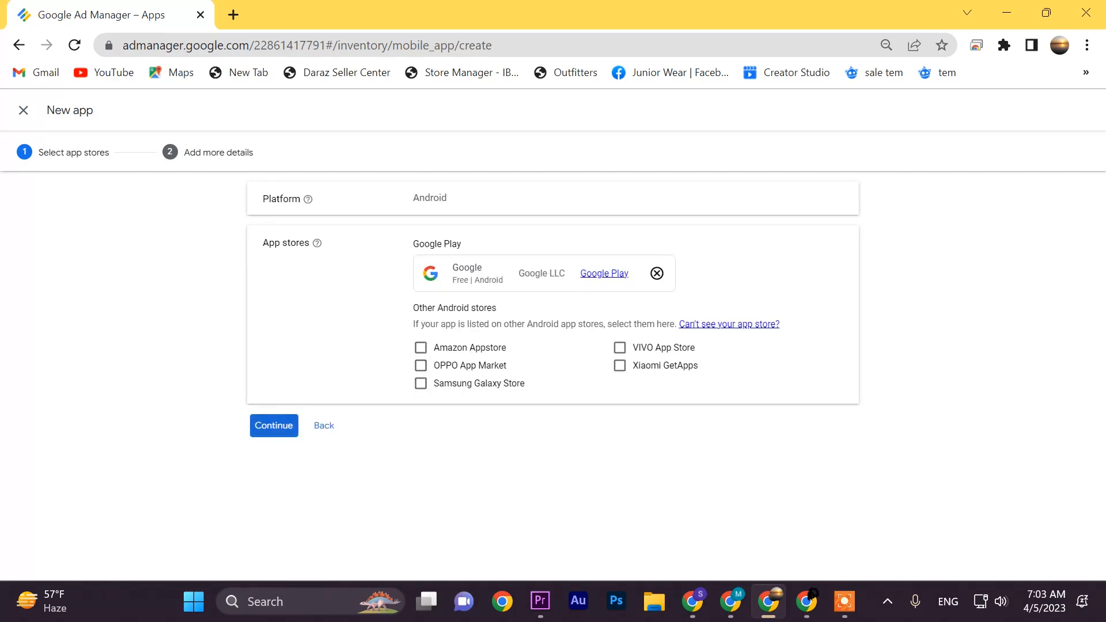
Proceed to the Google app's details, finish adding the app and return to the apps list
{"action": "left_click", "coordinate": [274, 425]}
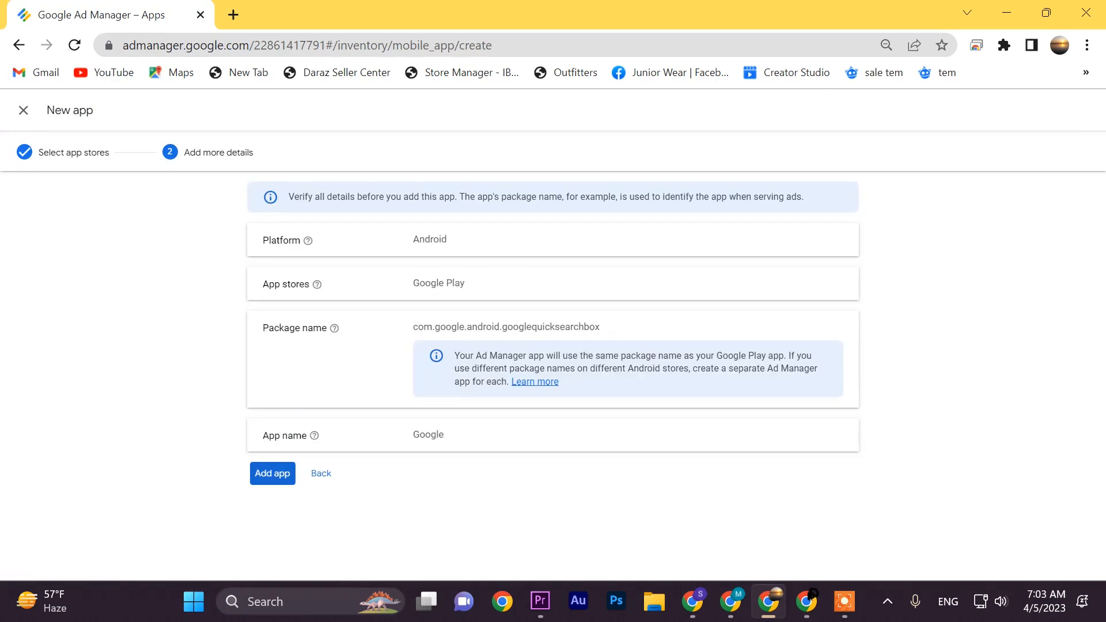
{"action": "left_click", "coordinate": [272, 474]}
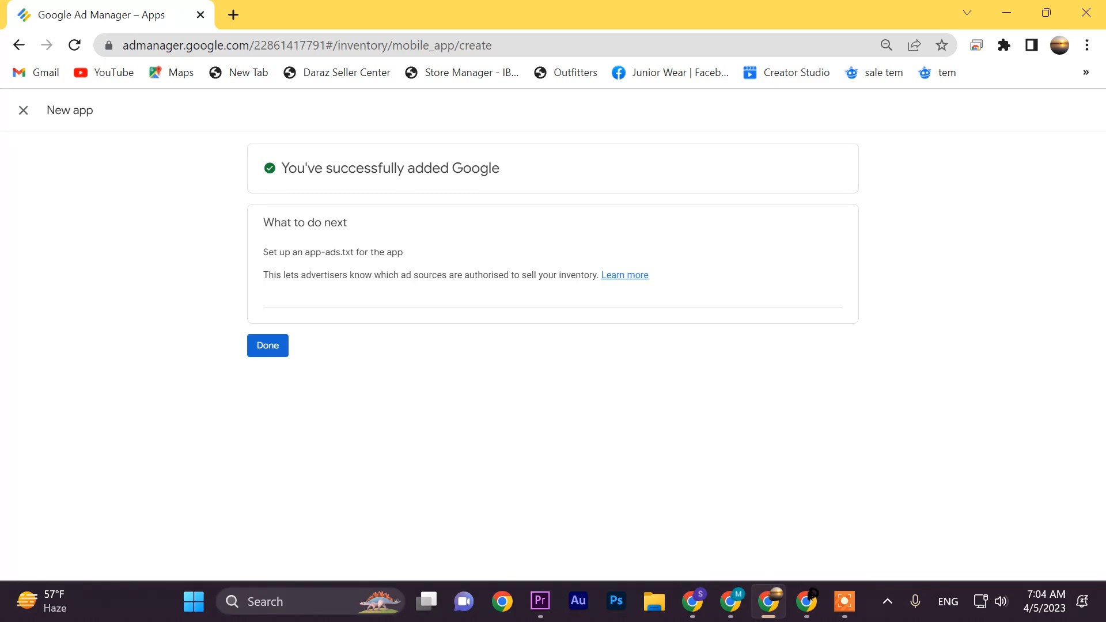
{"action": "left_click", "coordinate": [268, 346]}
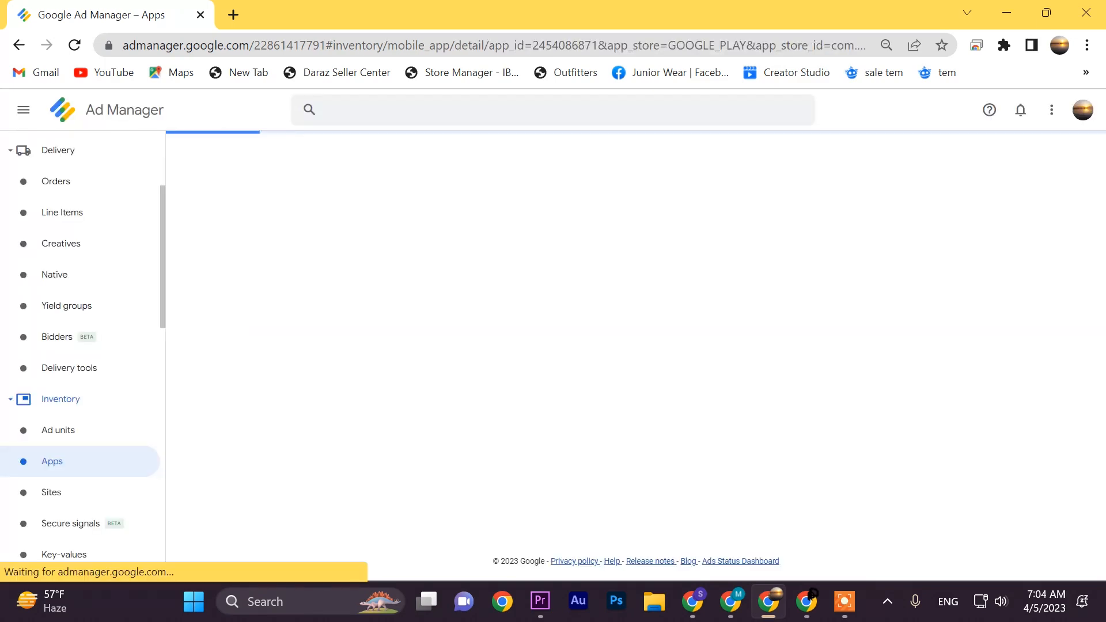
{"action": "left_click", "coordinate": [227, 152]}
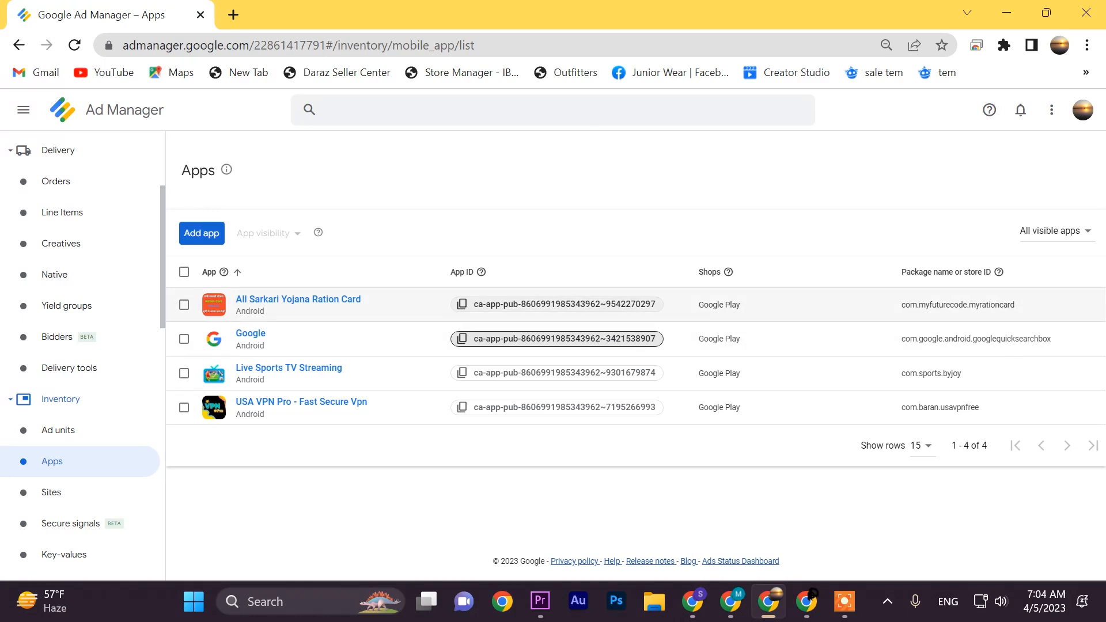
Open the Live Sports TV Streaming app and display its ad units
{"action": "left_click", "coordinate": [271, 369]}
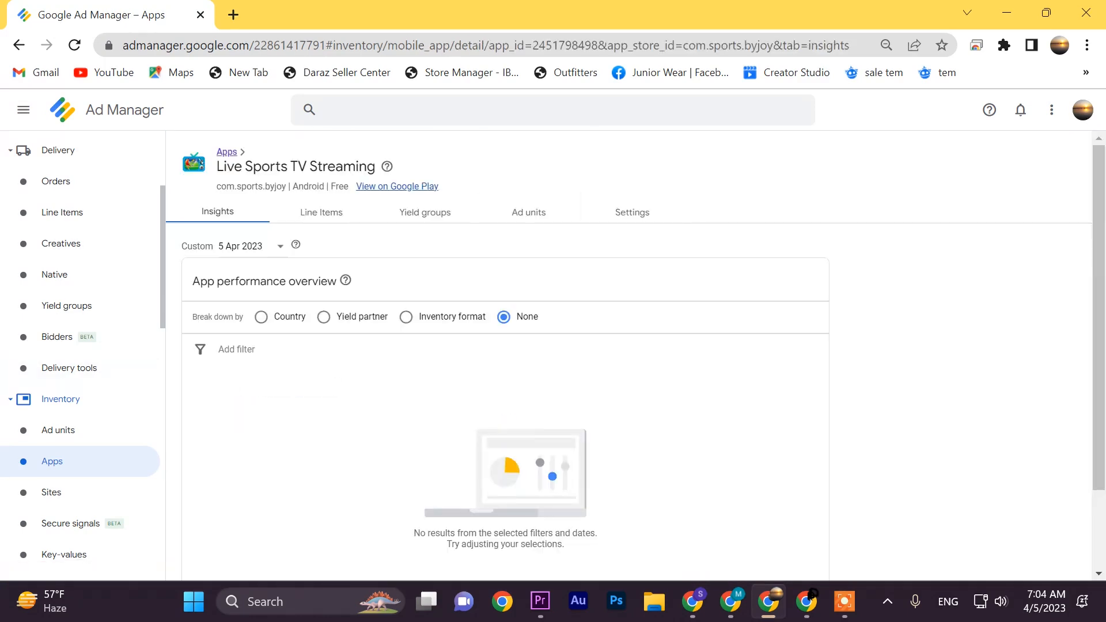
{"action": "scroll", "coordinate": [505, 392], "scroll_direction": "down", "scroll_amount": 2}
{"action": "scroll", "coordinate": [505, 391], "scroll_direction": "up", "scroll_amount": 2}
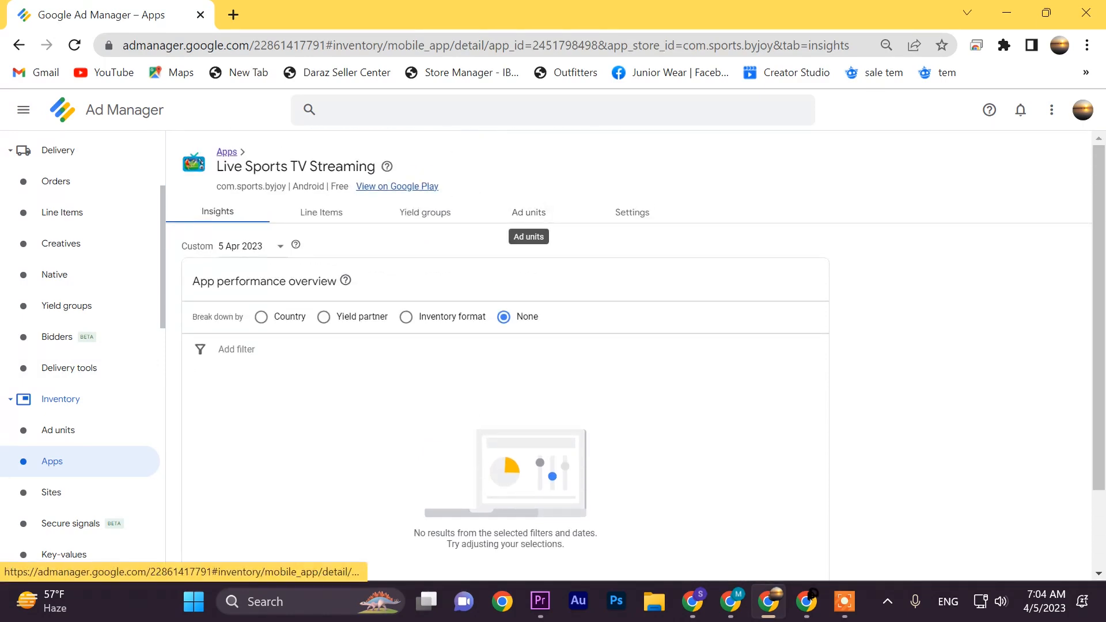
{"action": "left_click", "coordinate": [528, 212]}
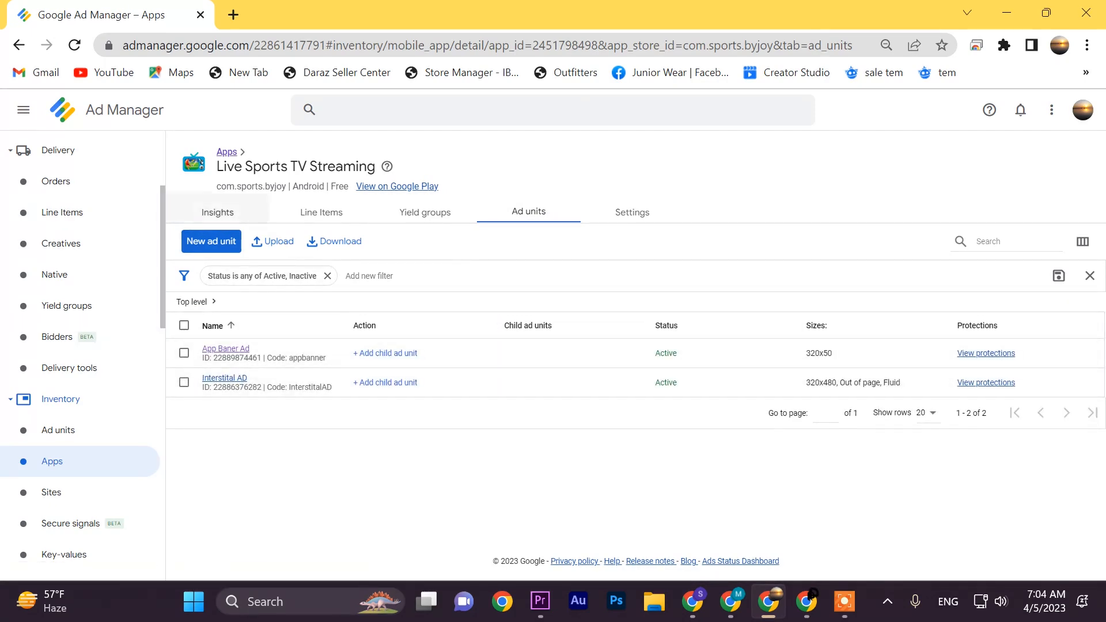
Start a new ad unit for the Live Sports TV Streaming app and review its name, code, description and size settings
{"action": "left_click", "coordinate": [210, 241]}
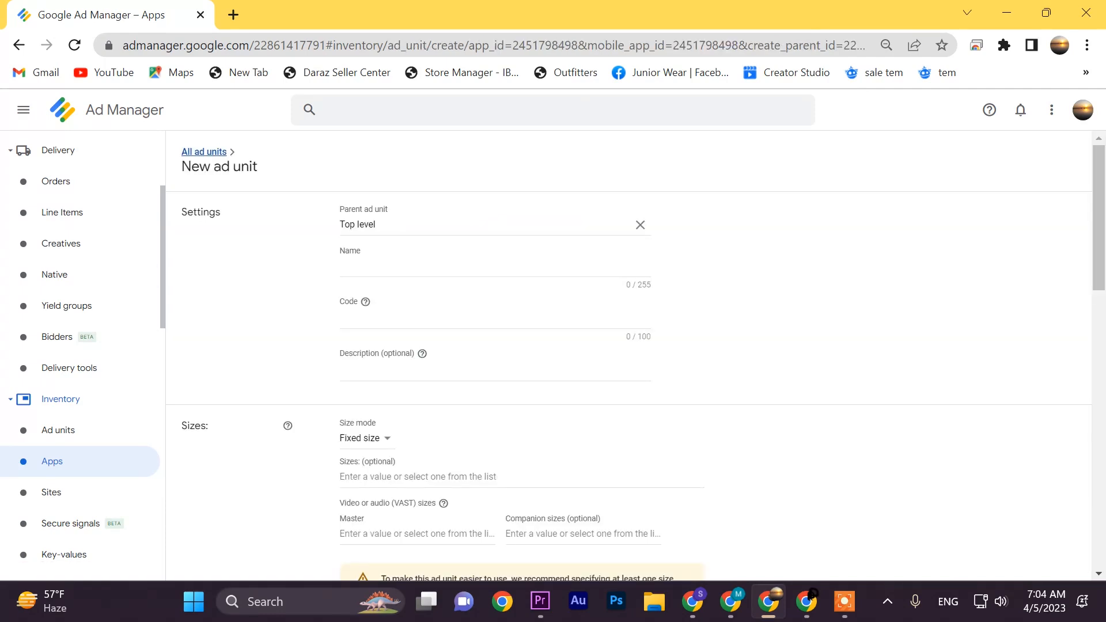
{"action": "left_click", "coordinate": [403, 266]}
{"action": "left_click", "coordinate": [403, 318]}
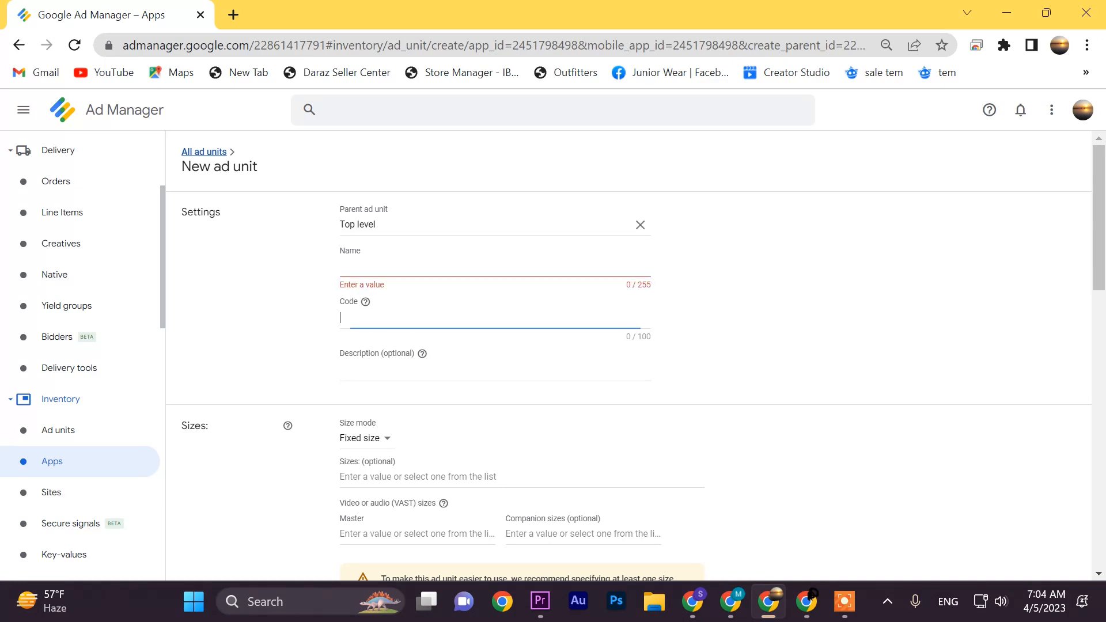
{"action": "left_click", "coordinate": [404, 370]}
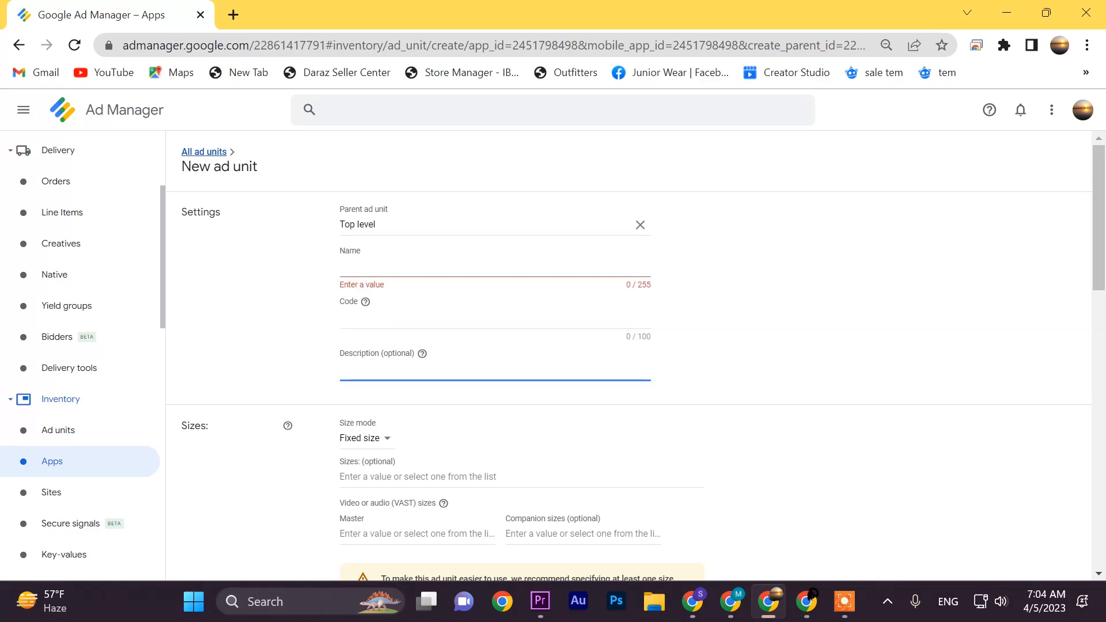
{"action": "scroll", "coordinate": [628, 357], "scroll_direction": "down", "scroll_amount": 3}
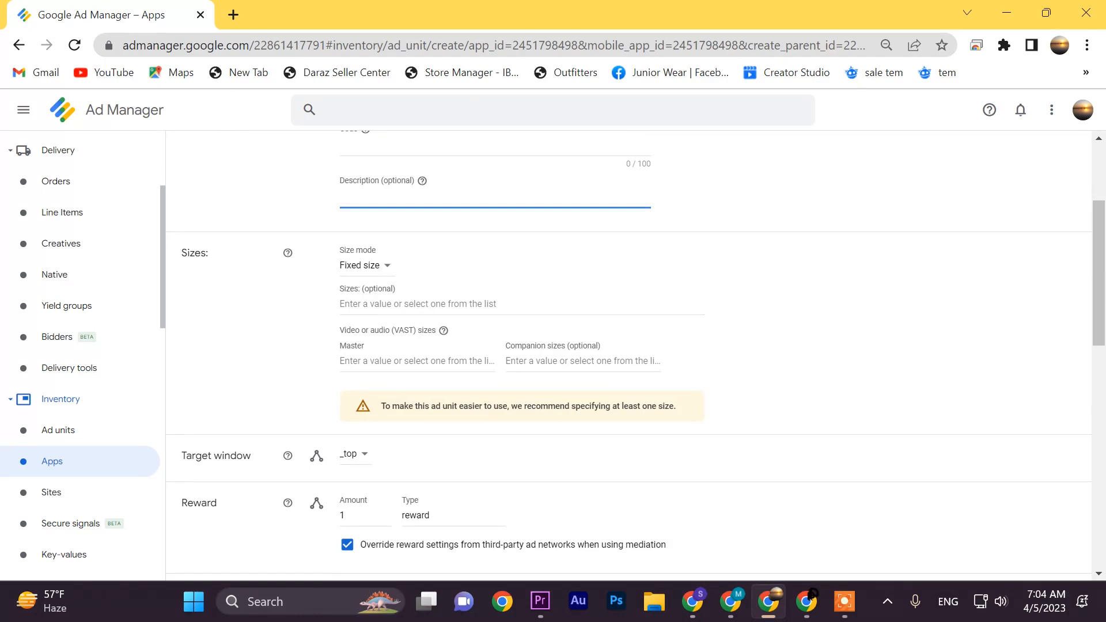
{"action": "left_click", "coordinate": [807, 299]}
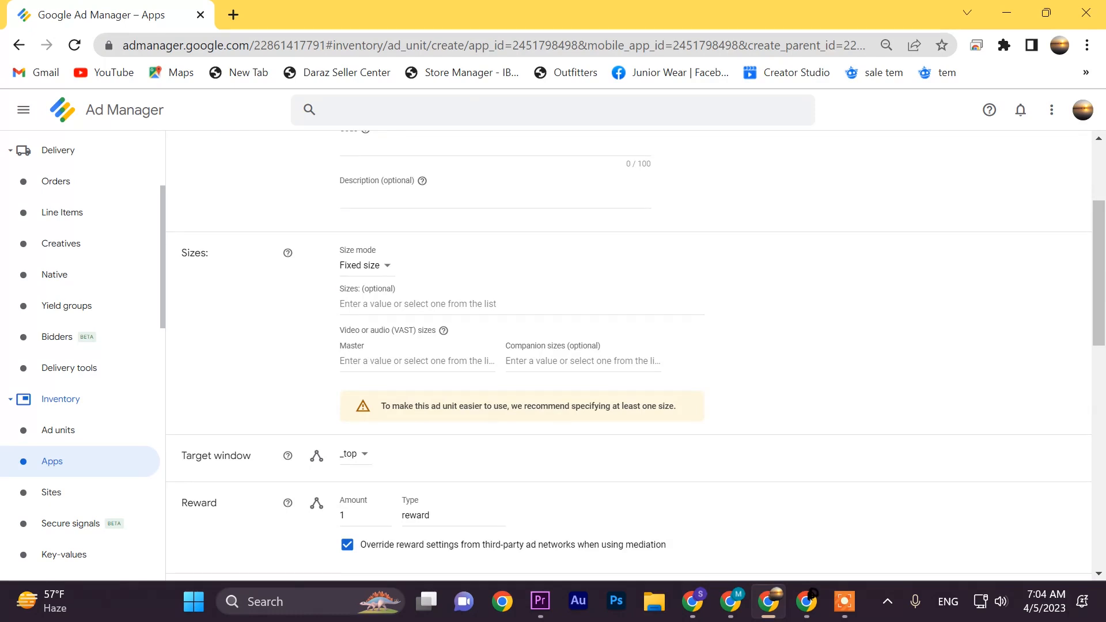
Keep the new ad unit's size mode at Fixed size and add the sizes Fluid, Out of page and 320x480
{"action": "left_click", "coordinate": [366, 265]}
{"action": "left_click", "coordinate": [473, 304]}
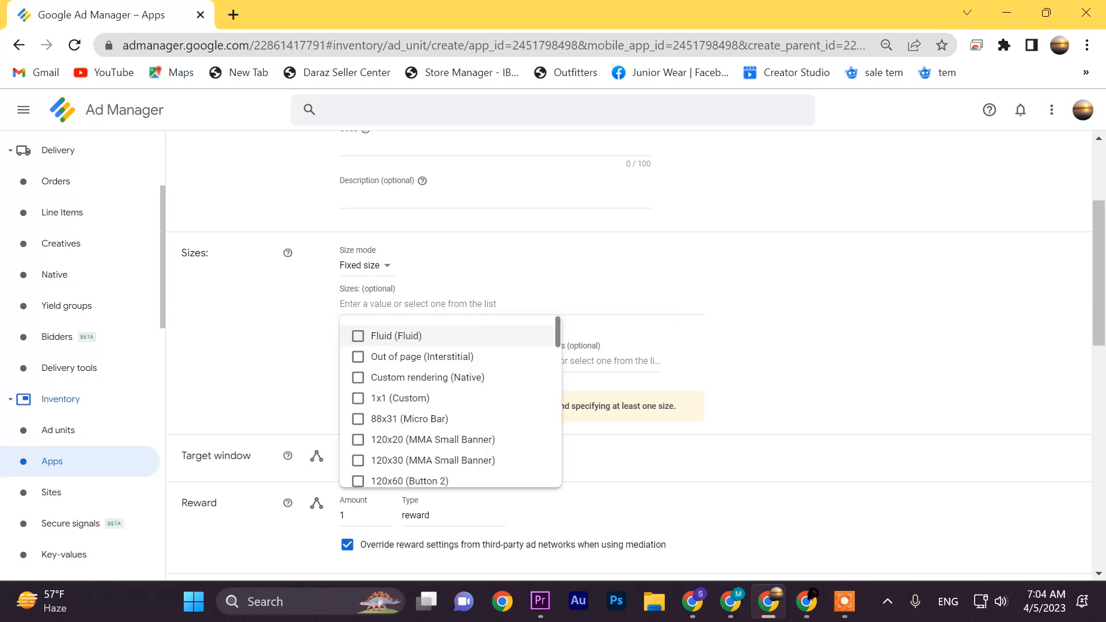
{"action": "left_click", "coordinate": [380, 336]}
{"action": "left_click", "coordinate": [415, 362]}
{"action": "type", "text": "320"}
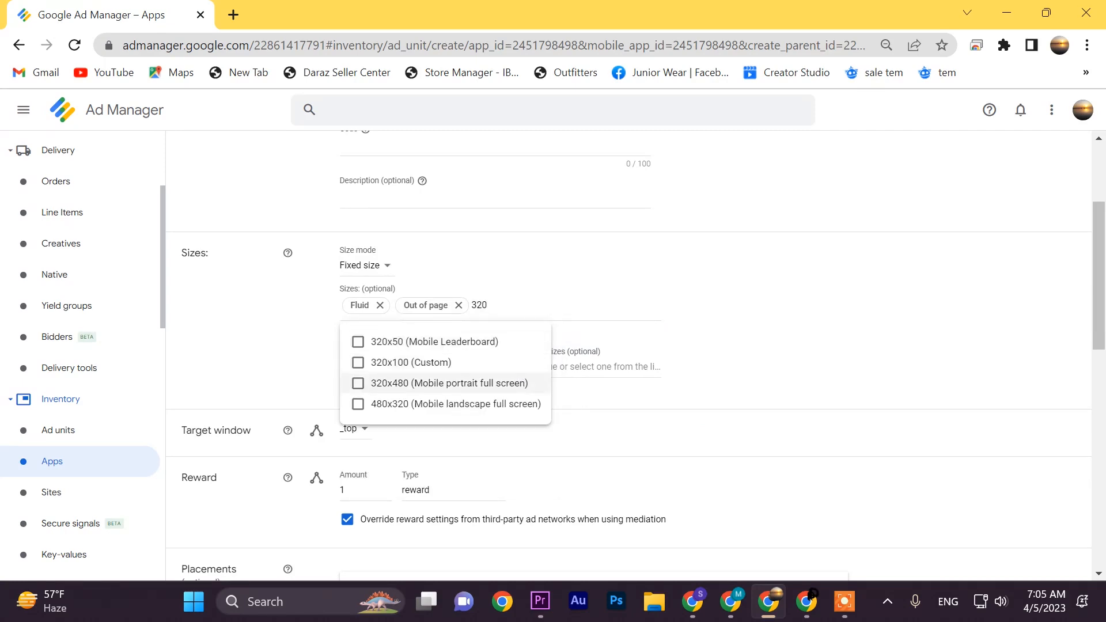
{"action": "left_click", "coordinate": [438, 383]}
{"action": "key", "text": "Escape"}
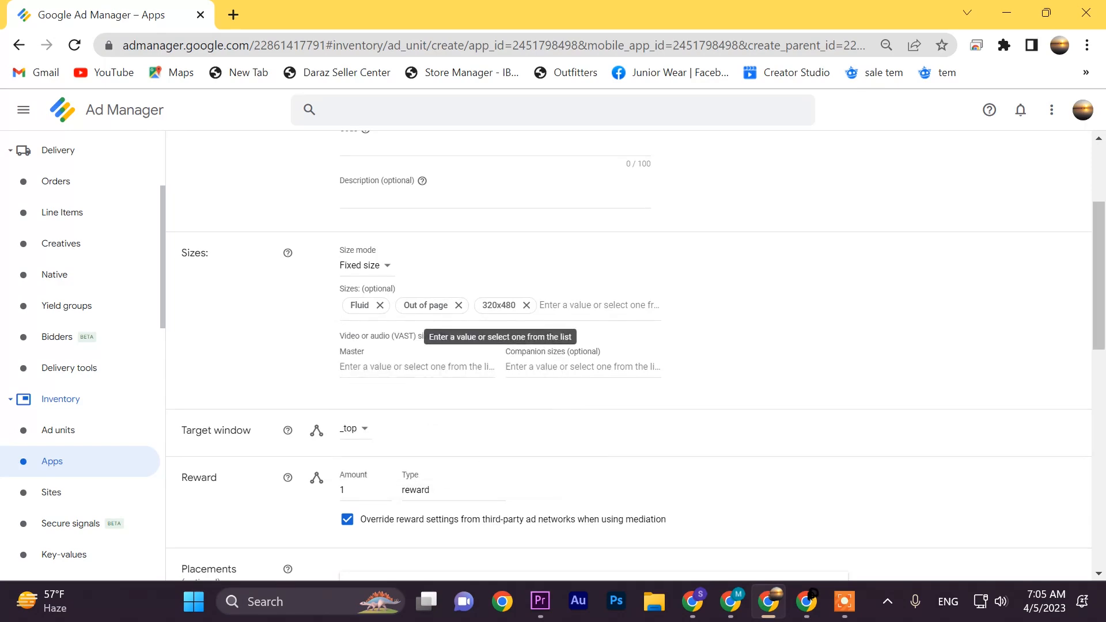
{"action": "scroll", "coordinate": [553, 345], "scroll_direction": "down", "scroll_amount": 10}
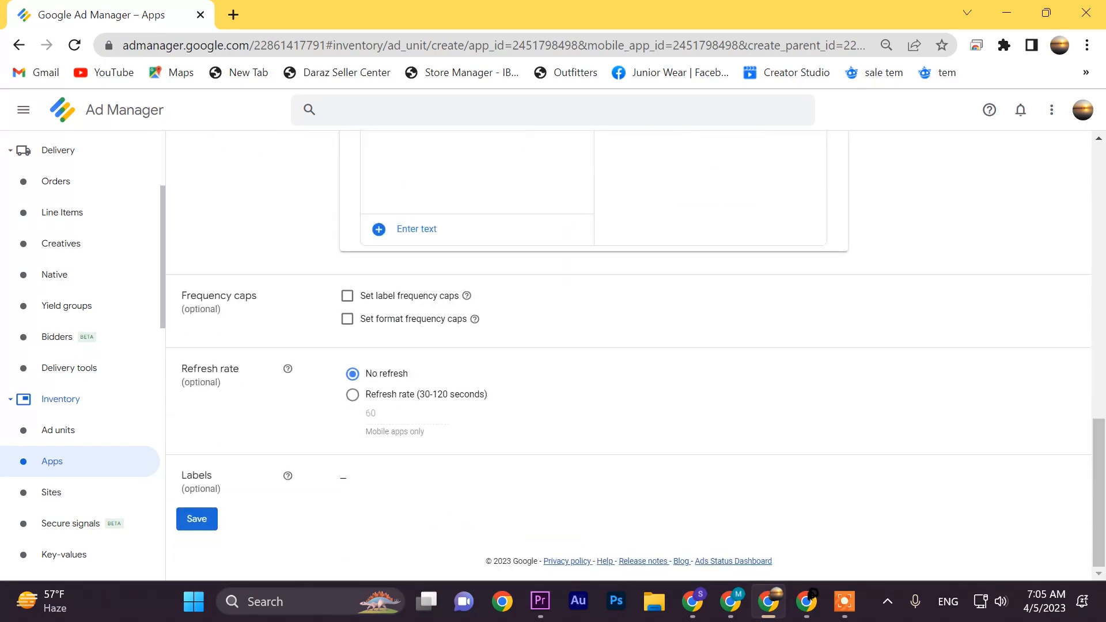
{"action": "scroll", "coordinate": [81, 323], "scroll_direction": "down", "scroll_amount": 3}
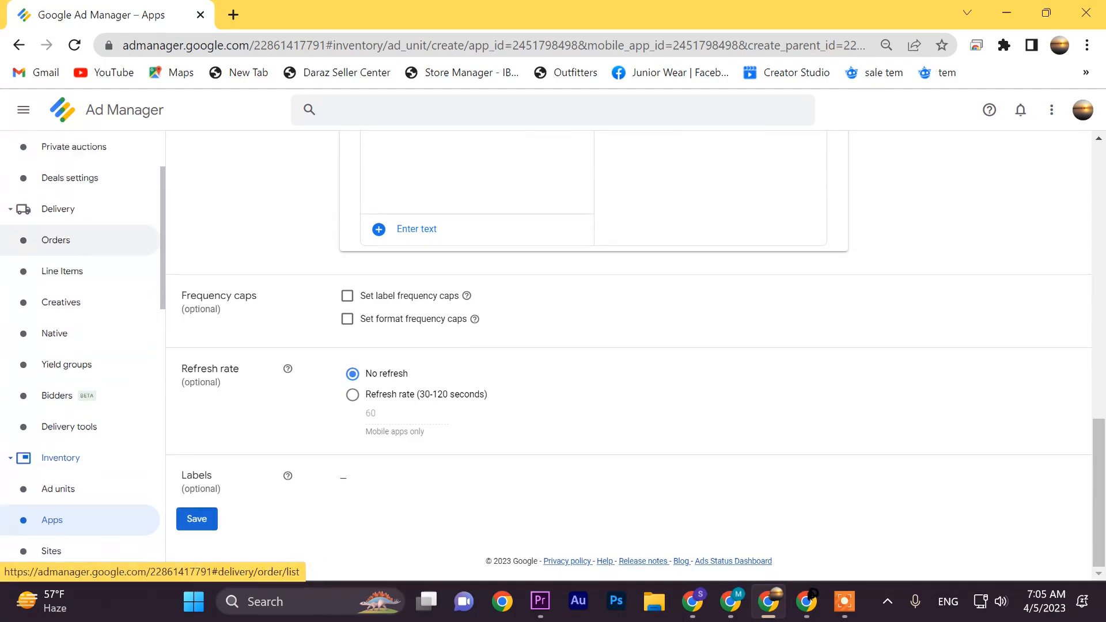
Leave the new ad unit form and examine the sizes in the full ad units list, including those of App1
{"action": "left_click", "coordinate": [52, 292]}
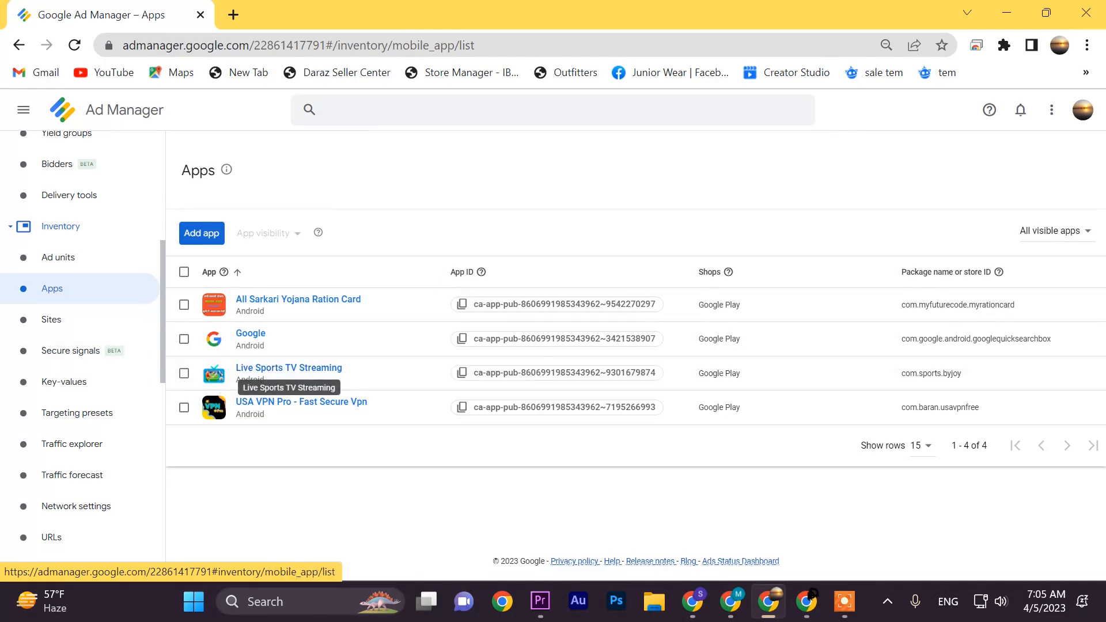
{"action": "left_click", "coordinate": [58, 257]}
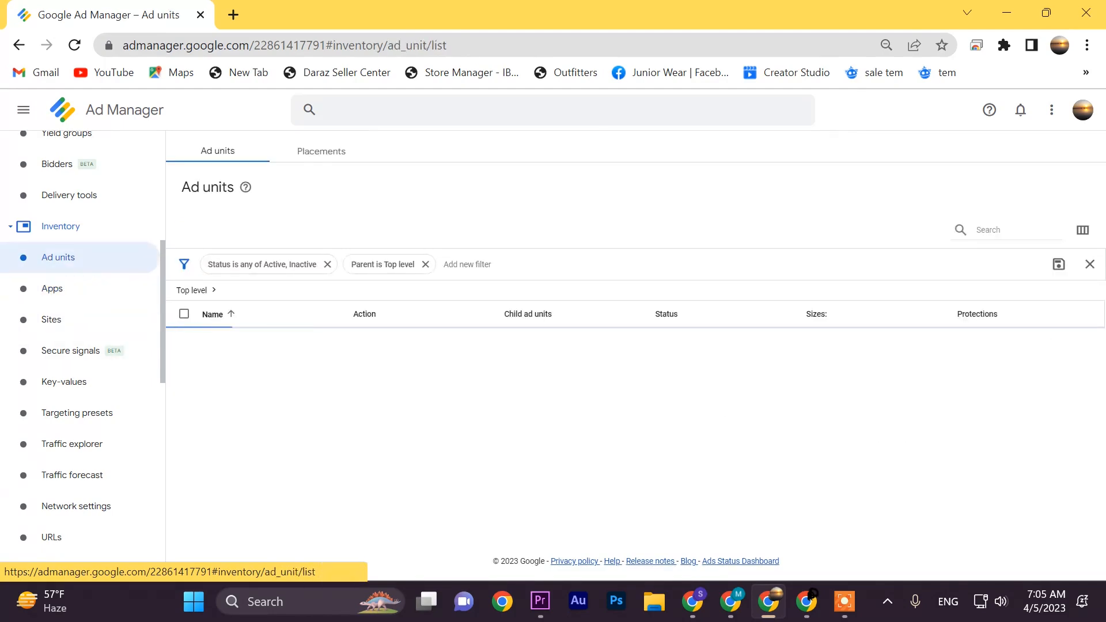
{"action": "scroll", "coordinate": [628, 346], "scroll_direction": "down", "scroll_amount": 4}
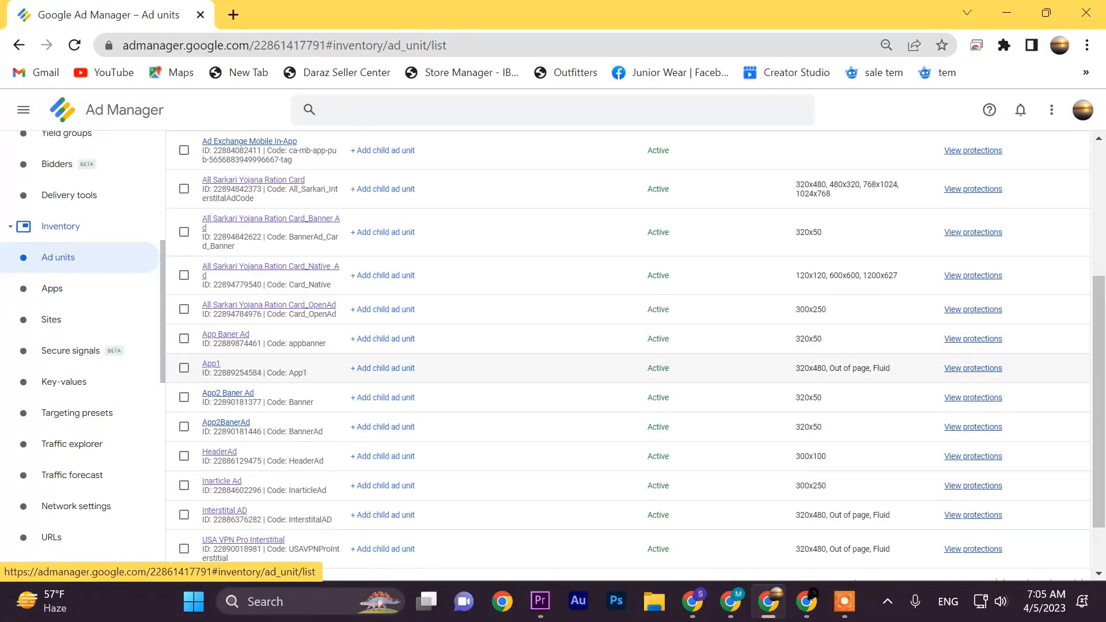
{"action": "left_click_drag", "start_coordinate": [801, 369], "coordinate": [885, 369]}
{"action": "scroll", "coordinate": [628, 346], "scroll_direction": "down", "scroll_amount": 2}
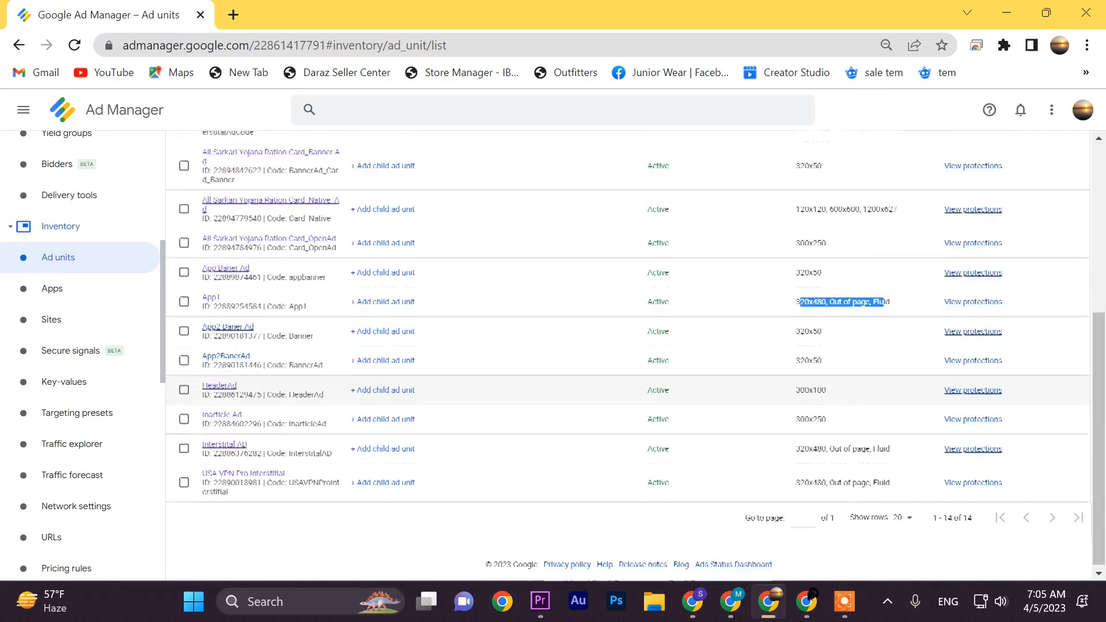
Open the Interstital AD ad unit and generate its Mobile application tag to view the ad unit ID and sizes
{"action": "left_click", "coordinate": [225, 442]}
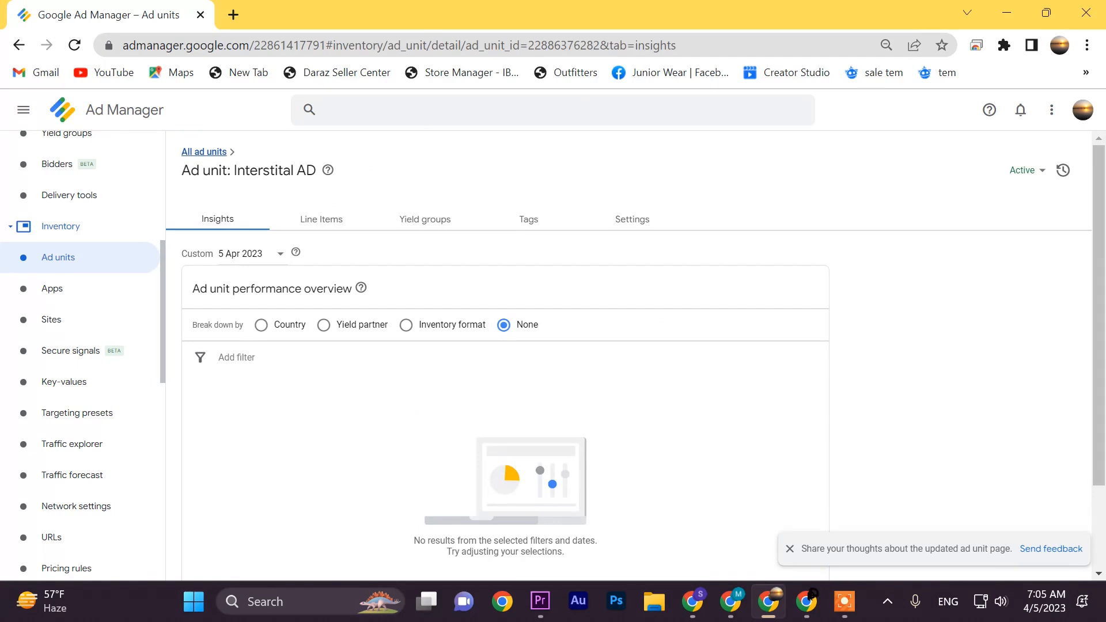
{"action": "left_click", "coordinate": [528, 220]}
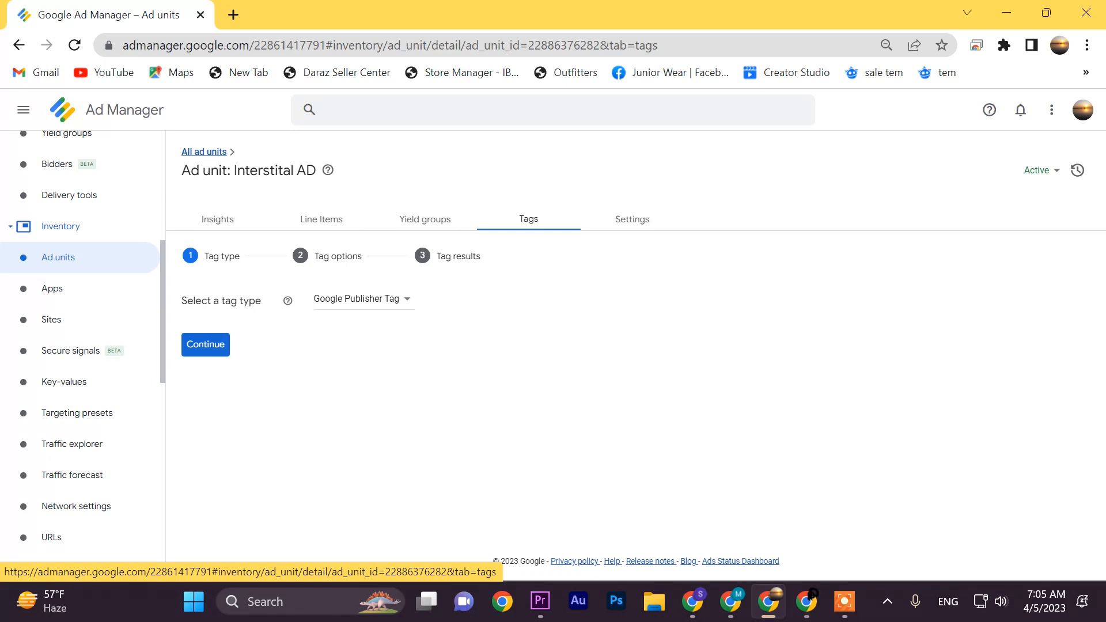
{"action": "left_click", "coordinate": [363, 300]}
{"action": "left_click", "coordinate": [370, 314]}
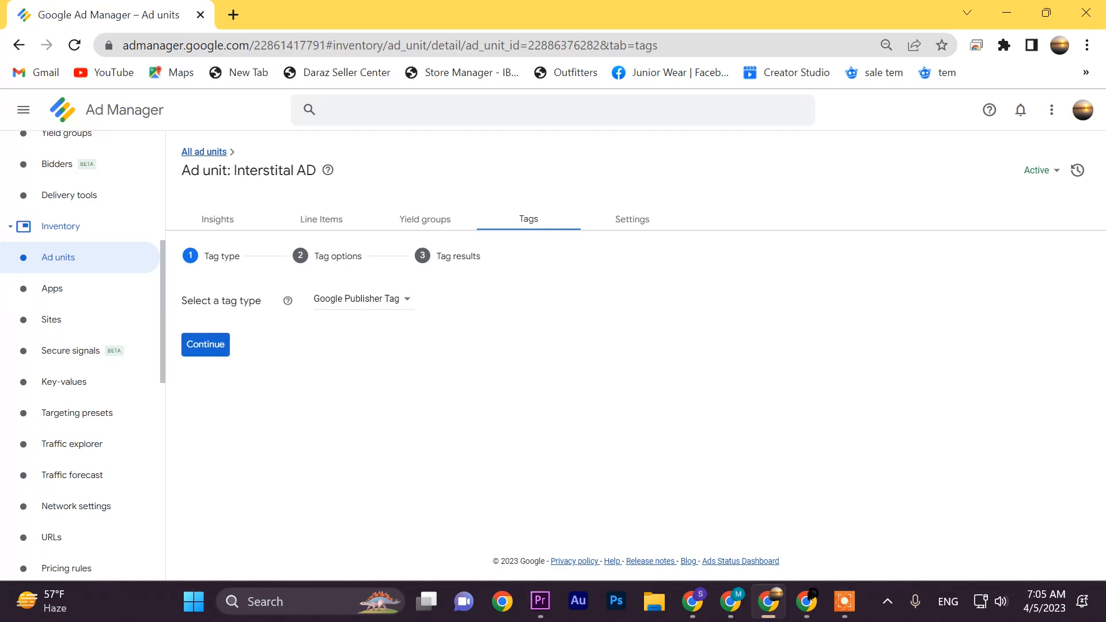
{"action": "left_click", "coordinate": [363, 300]}
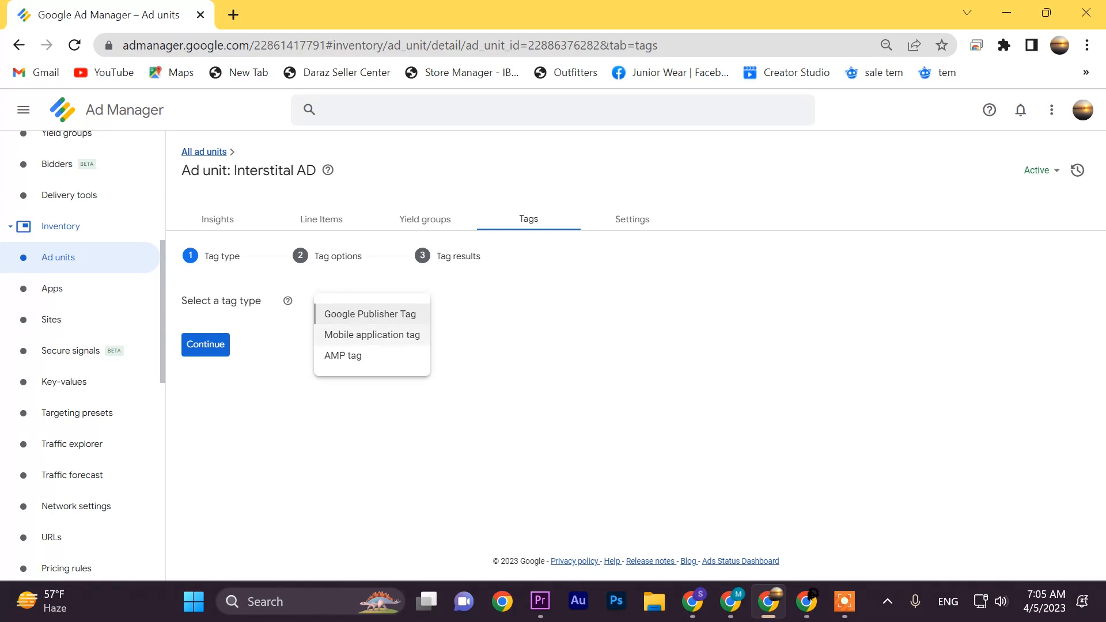
{"action": "left_click", "coordinate": [372, 335]}
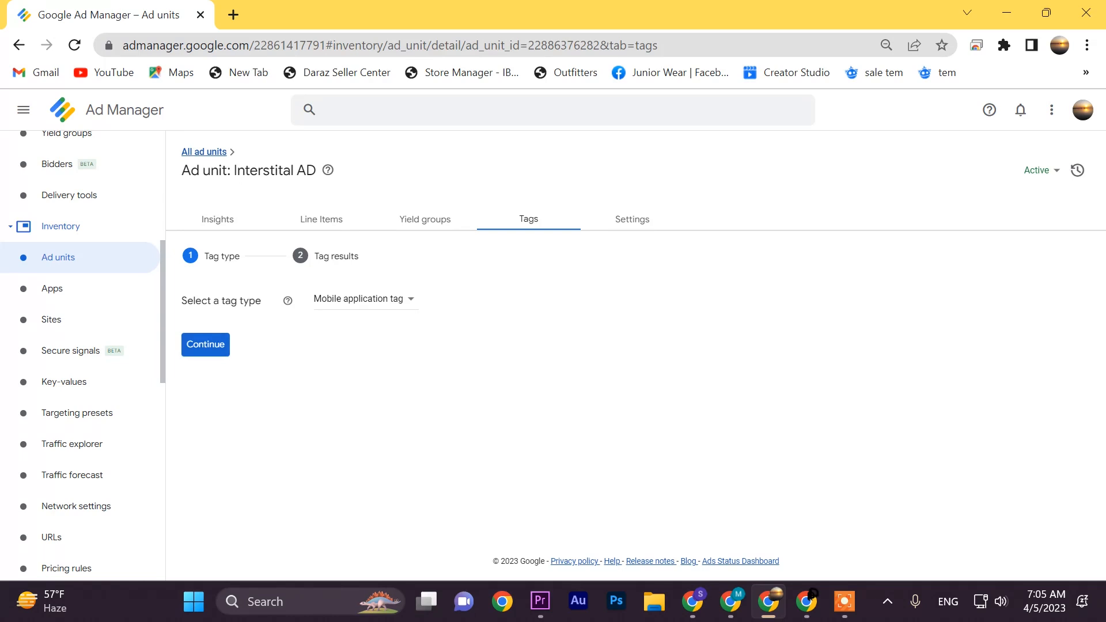
{"action": "left_click", "coordinate": [206, 345]}
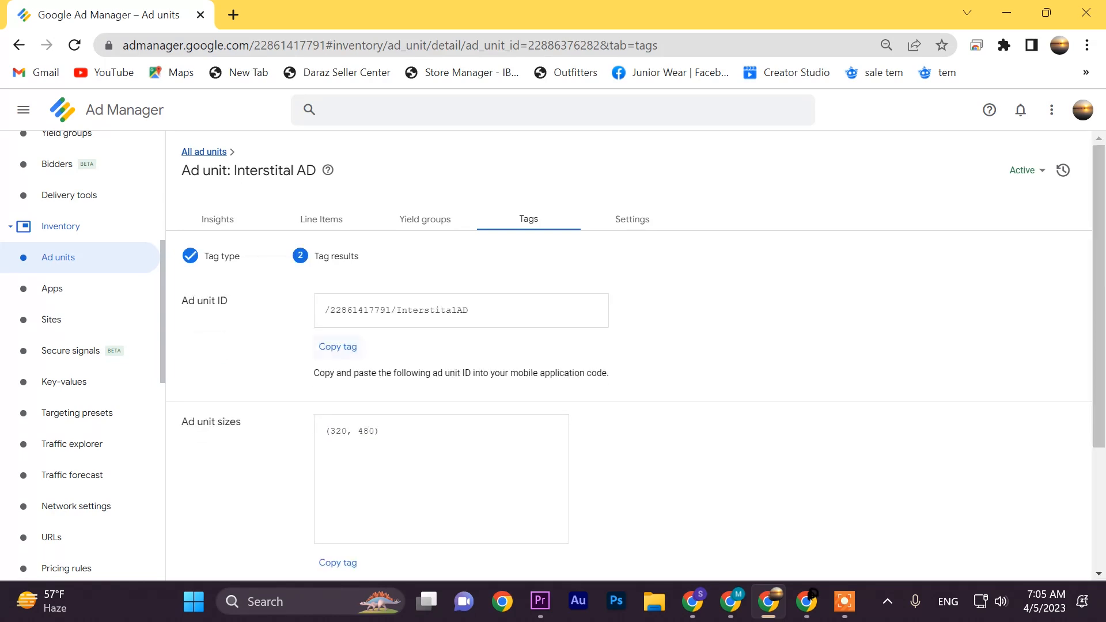
{"action": "scroll", "coordinate": [628, 354], "scroll_direction": "down", "scroll_amount": 3}
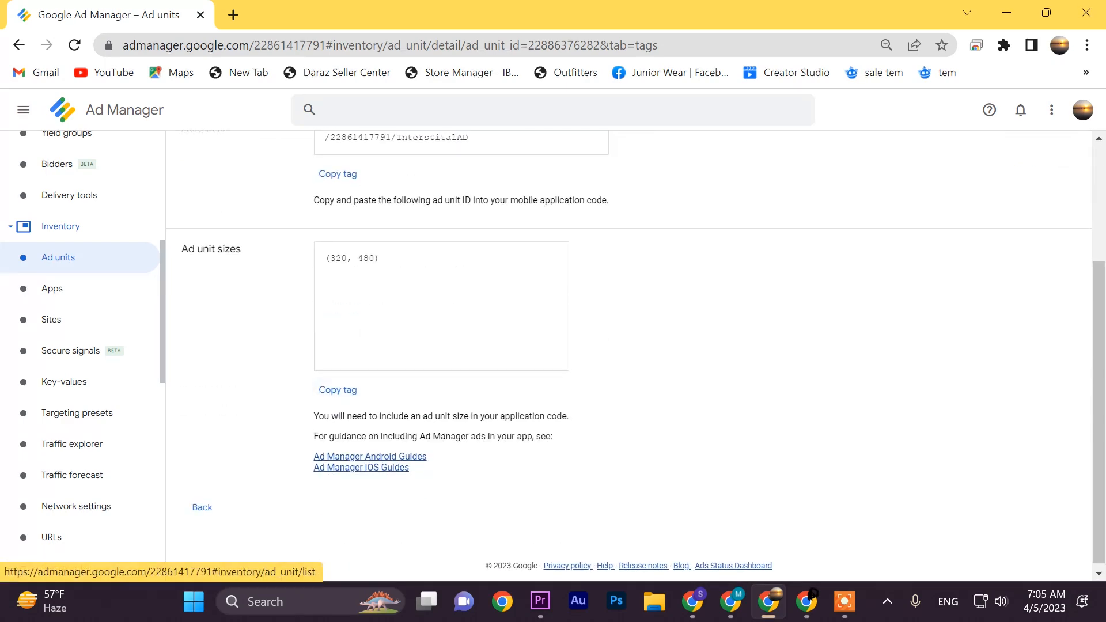
Return to the apps list and display the ad units of the Live Sports TV Streaming app
{"action": "left_click", "coordinate": [58, 257]}
{"action": "left_click", "coordinate": [52, 288]}
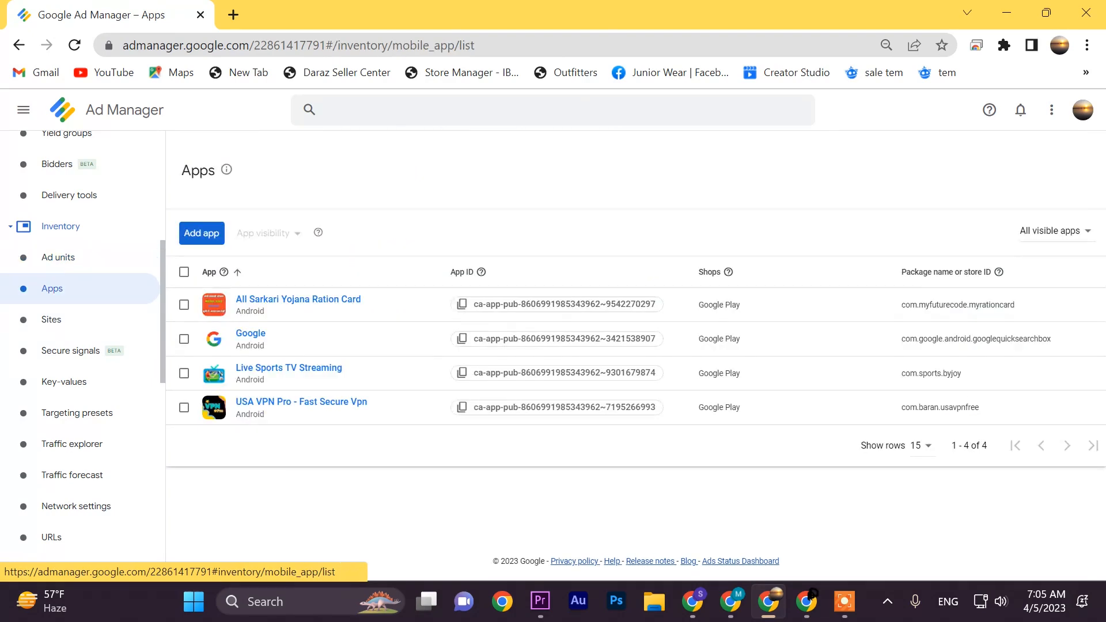
{"action": "left_click", "coordinate": [288, 368]}
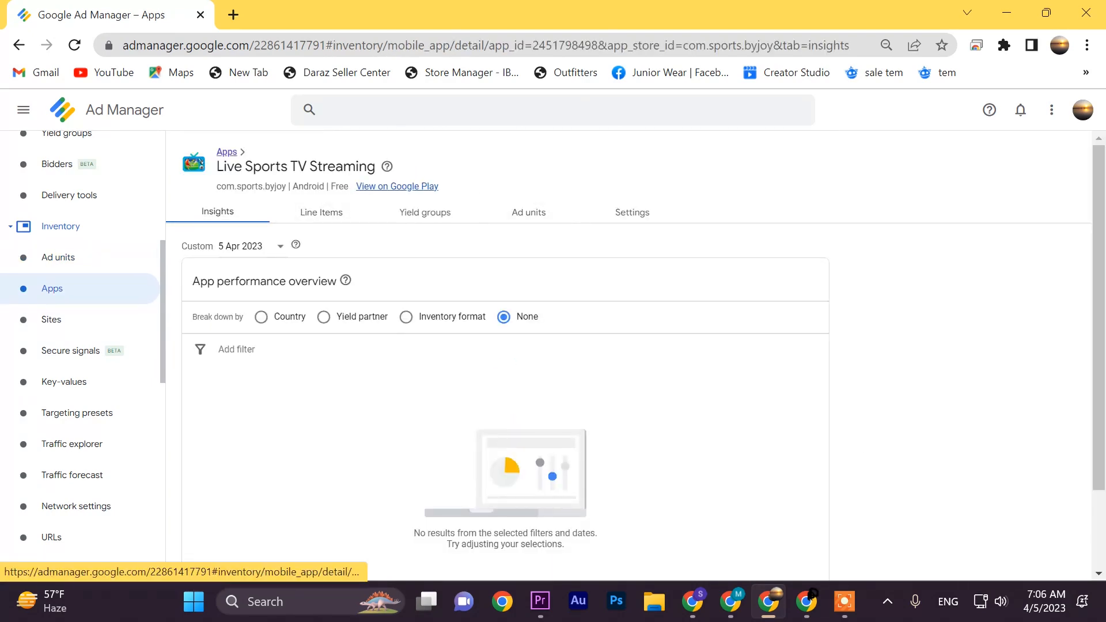
{"action": "left_click", "coordinate": [529, 211]}
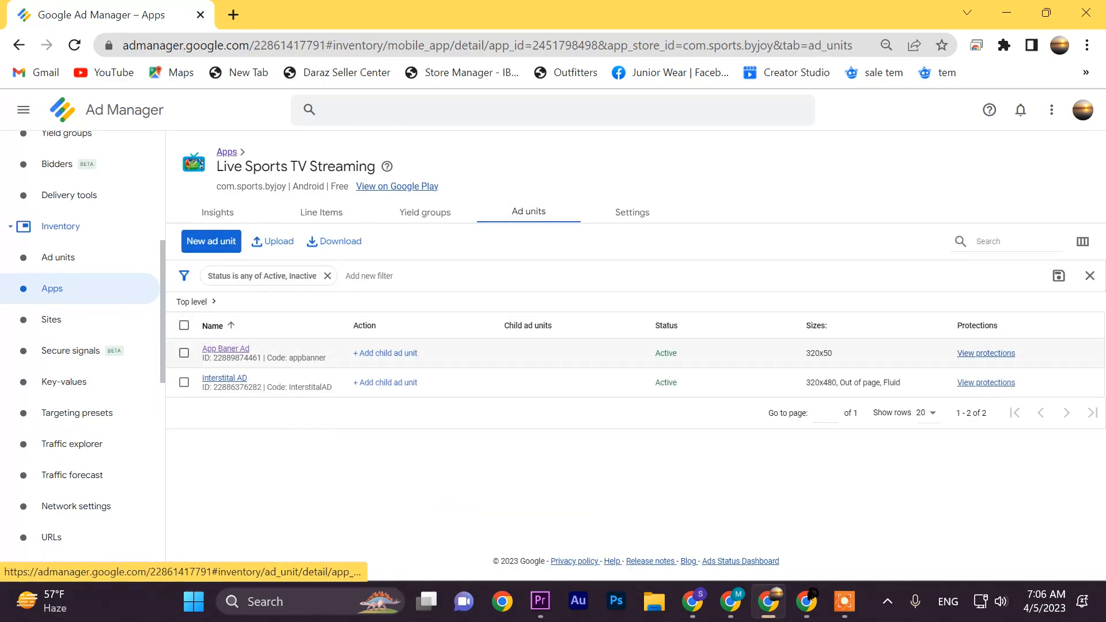
Open the App Baner Ad ad unit and set its performance overview date range to 1 - 5 Apr 2023
{"action": "left_click", "coordinate": [225, 349]}
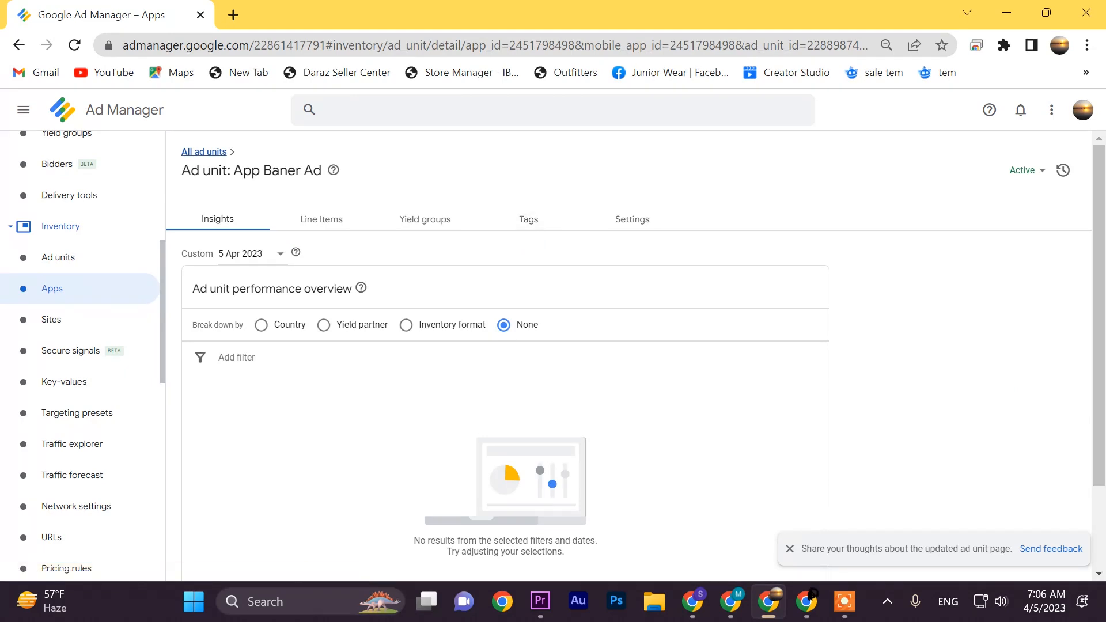
{"action": "left_click", "coordinate": [280, 253]}
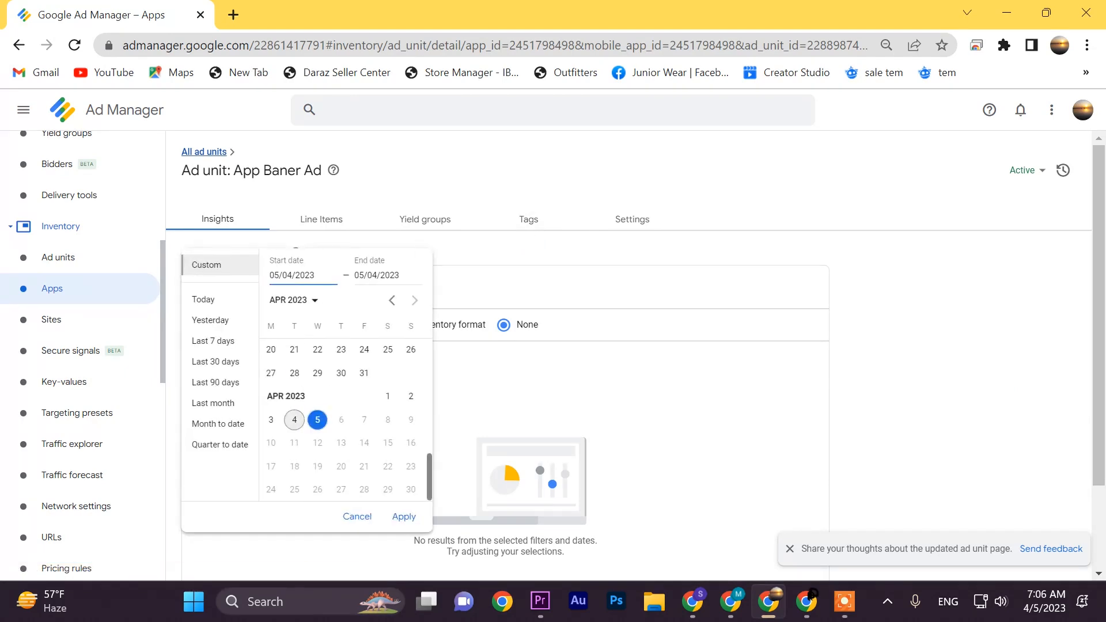
{"action": "left_click", "coordinate": [388, 396]}
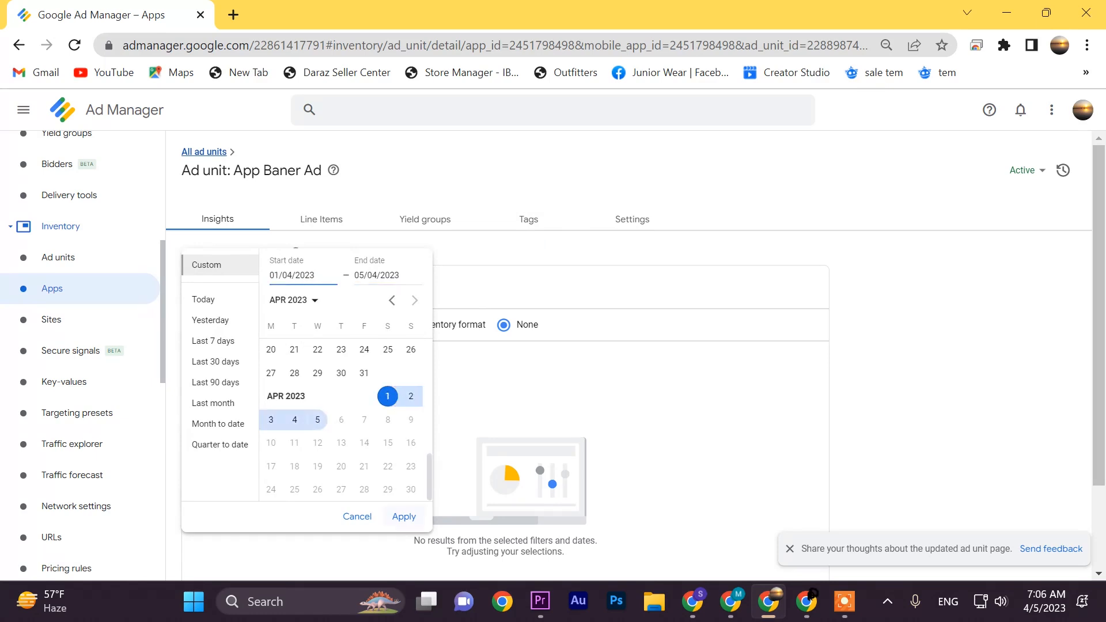
{"action": "left_click", "coordinate": [404, 516]}
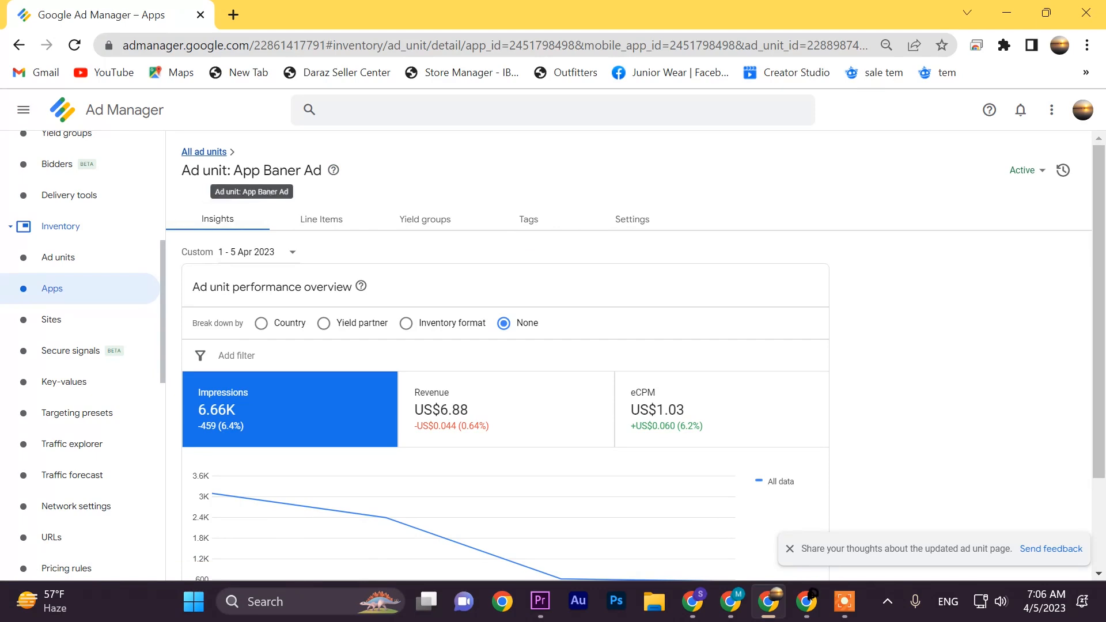
View App Baner Ad's tag type selection and go back to the Live Sports TV Streaming app's ad units
{"action": "left_click", "coordinate": [528, 219]}
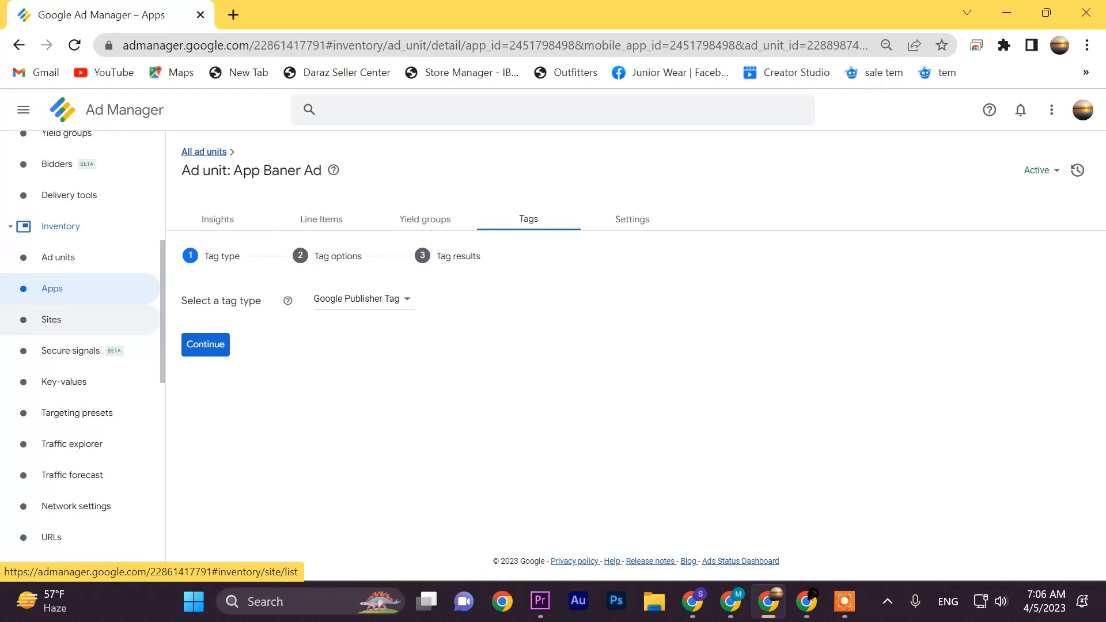
{"action": "left_click", "coordinate": [57, 290]}
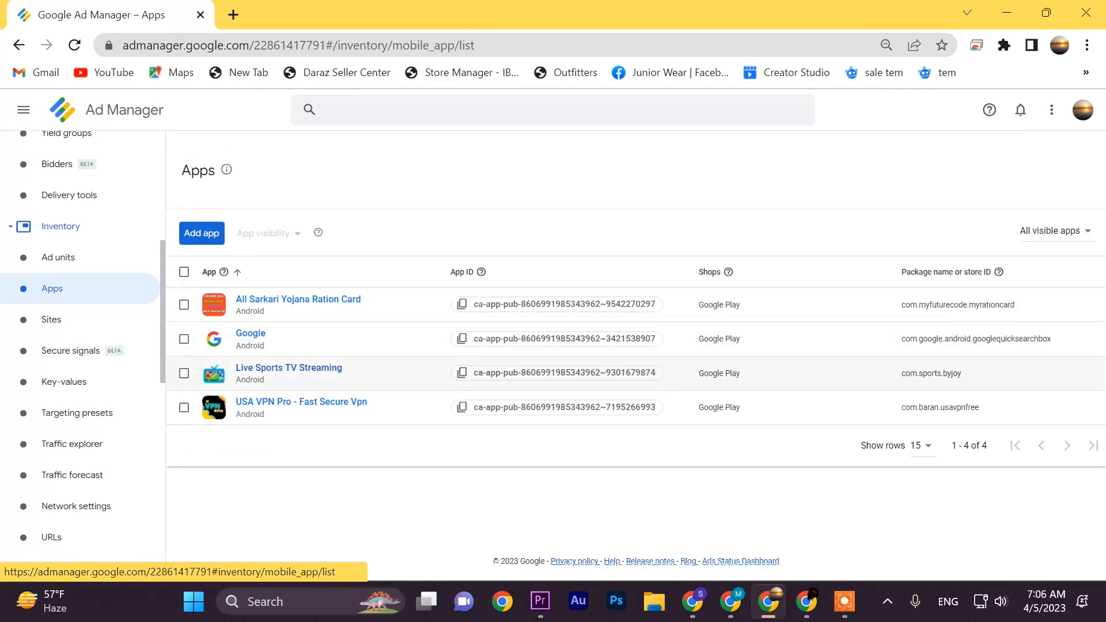
{"action": "left_click", "coordinate": [509, 371]}
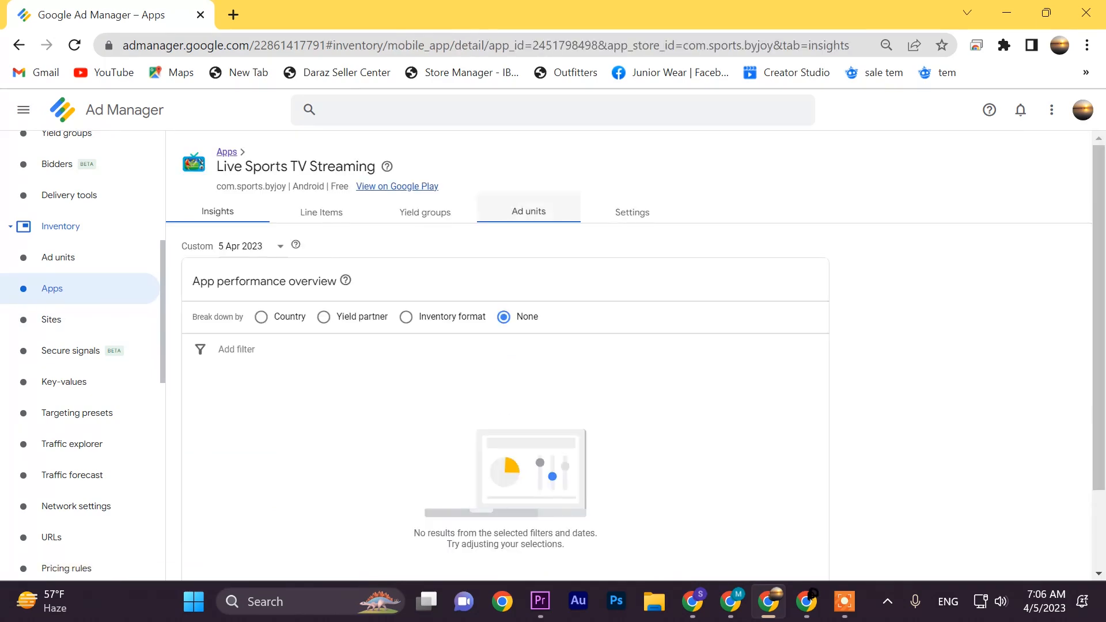
{"action": "left_click", "coordinate": [529, 211]}
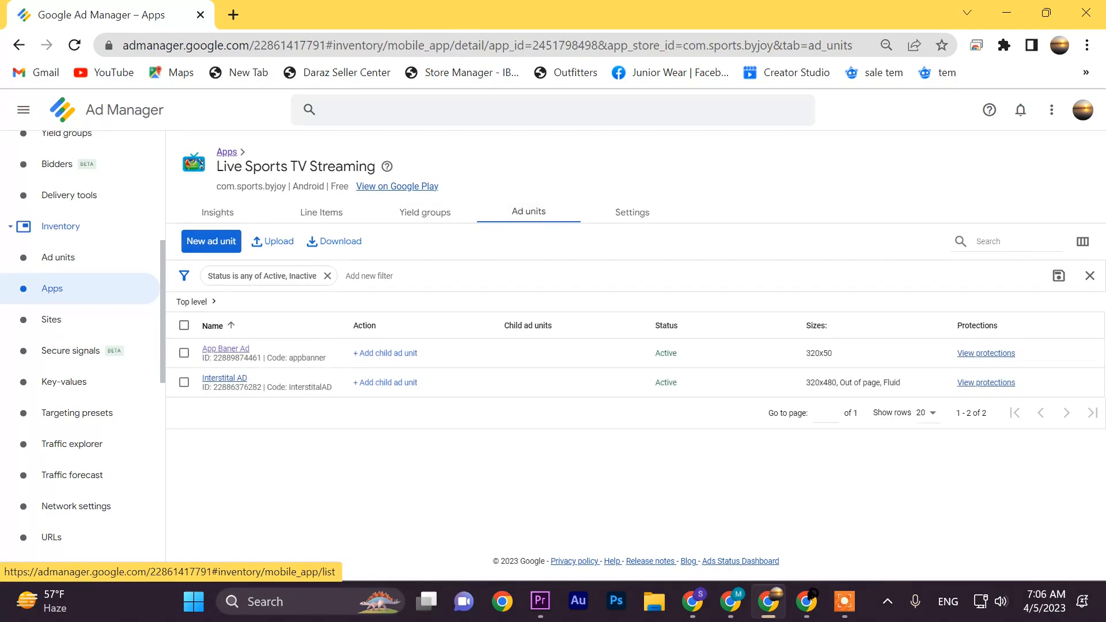
Look through the full list of ad units and reopen the ad units belonging to the Live Sports TV Streaming app
{"action": "left_click", "coordinate": [58, 257]}
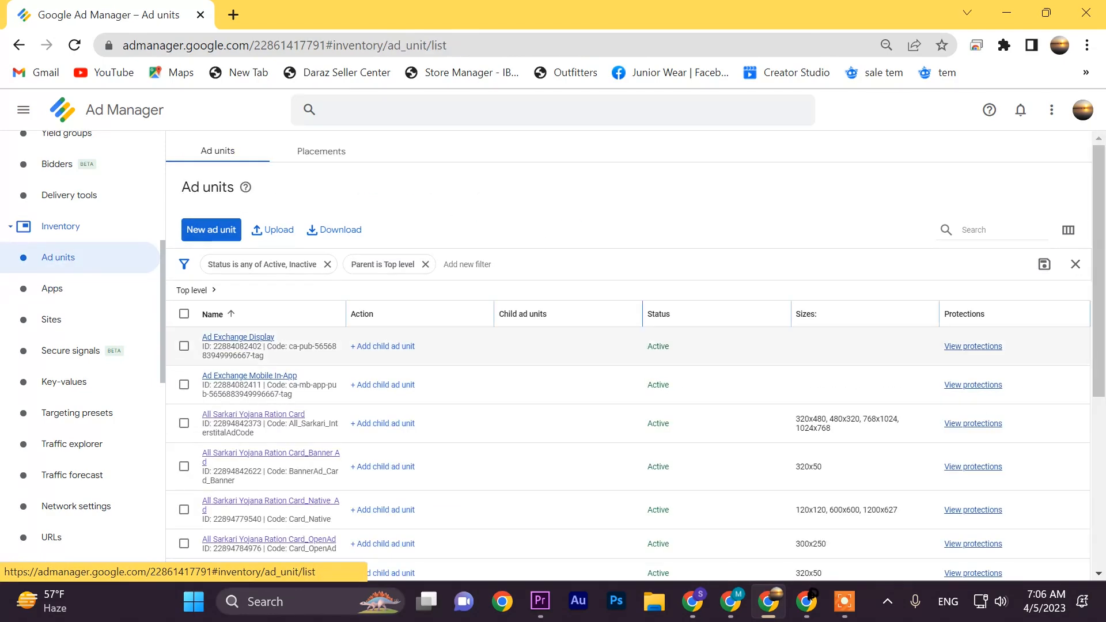
{"action": "scroll", "coordinate": [628, 346], "scroll_direction": "down", "scroll_amount": 5}
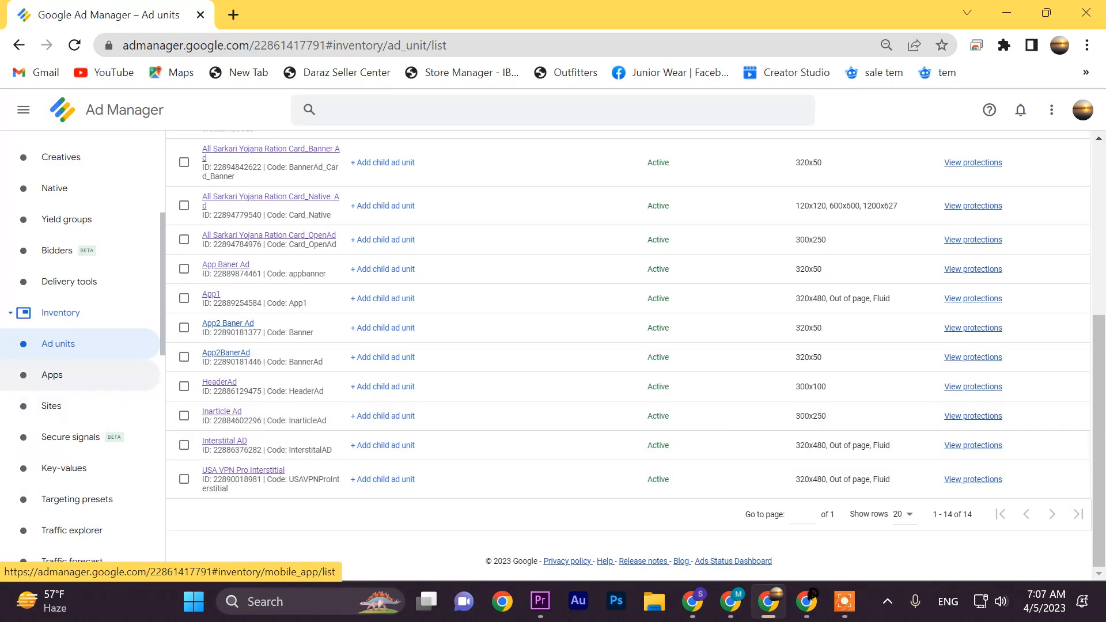
{"action": "left_click", "coordinate": [57, 378]}
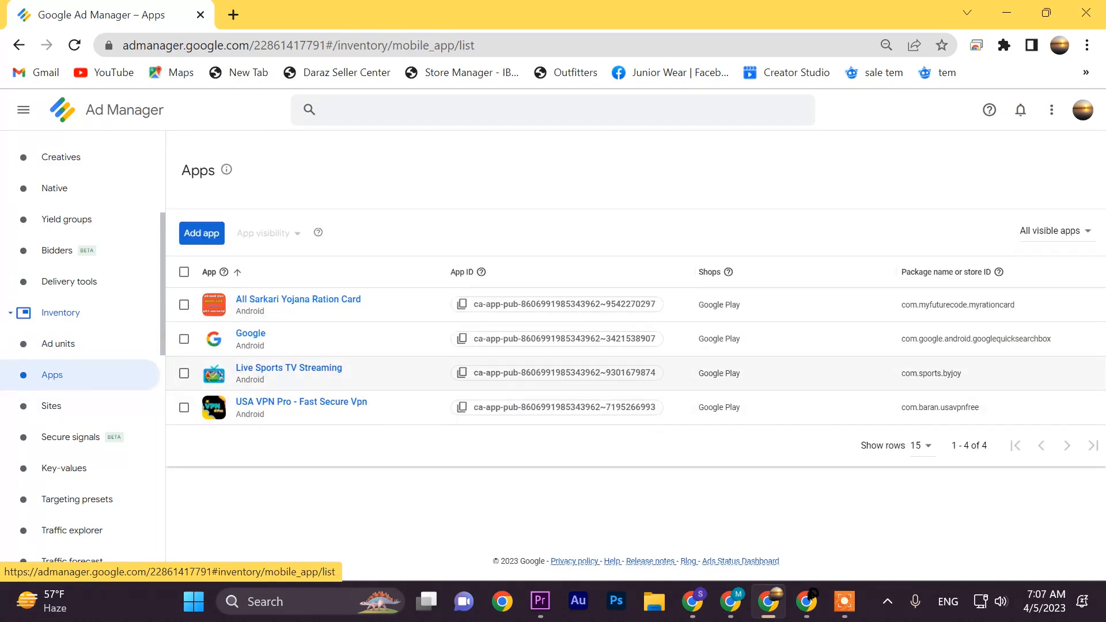
{"action": "left_click", "coordinate": [289, 369]}
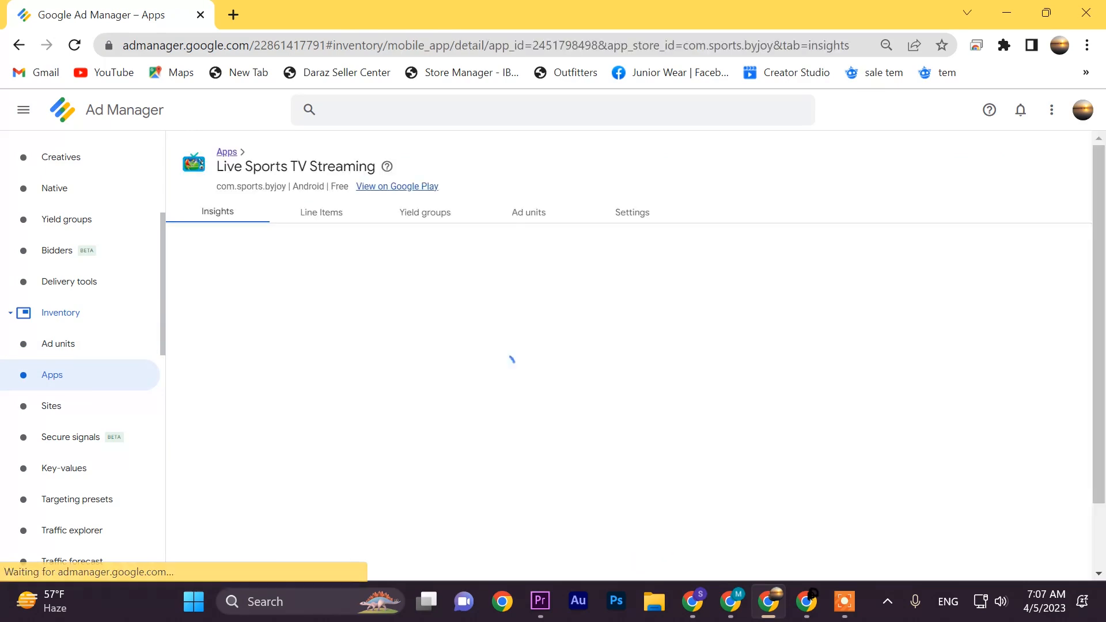
{"action": "left_click", "coordinate": [529, 212]}
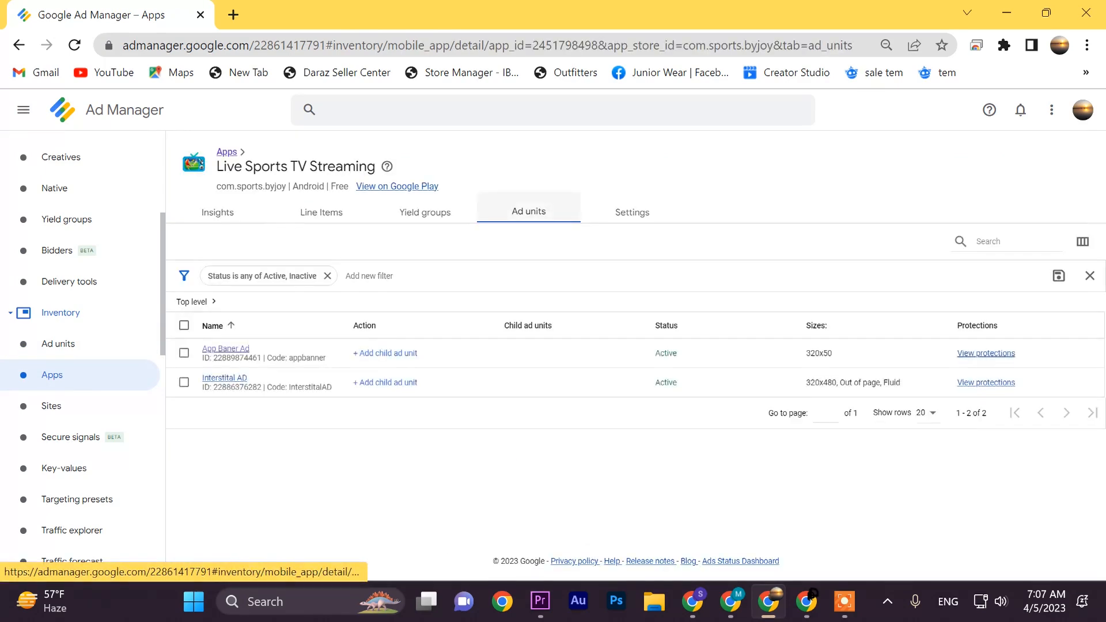
Check the size listed for App Baner Ad and open that ad unit's settings
{"action": "double_click", "coordinate": [821, 353]}
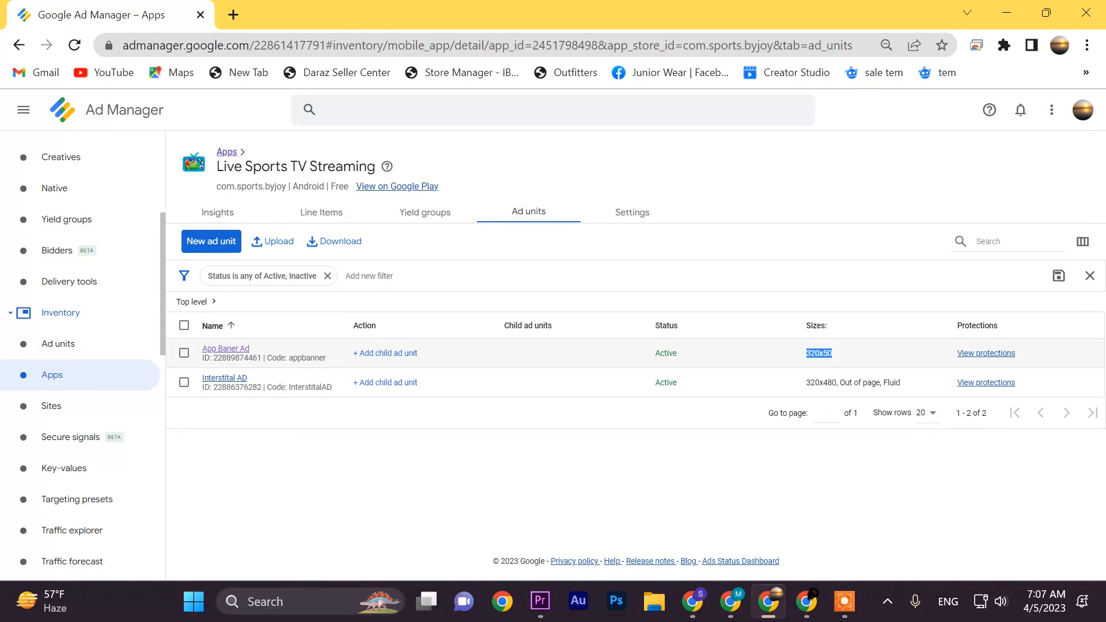
{"action": "left_click", "coordinate": [225, 349]}
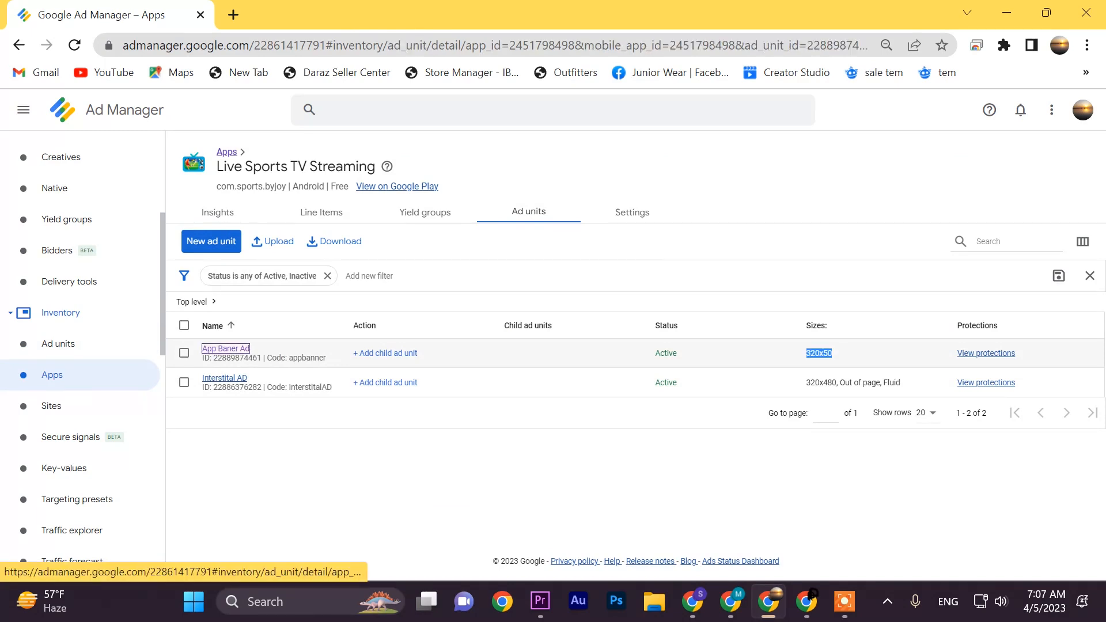
{"action": "left_click", "coordinate": [632, 219]}
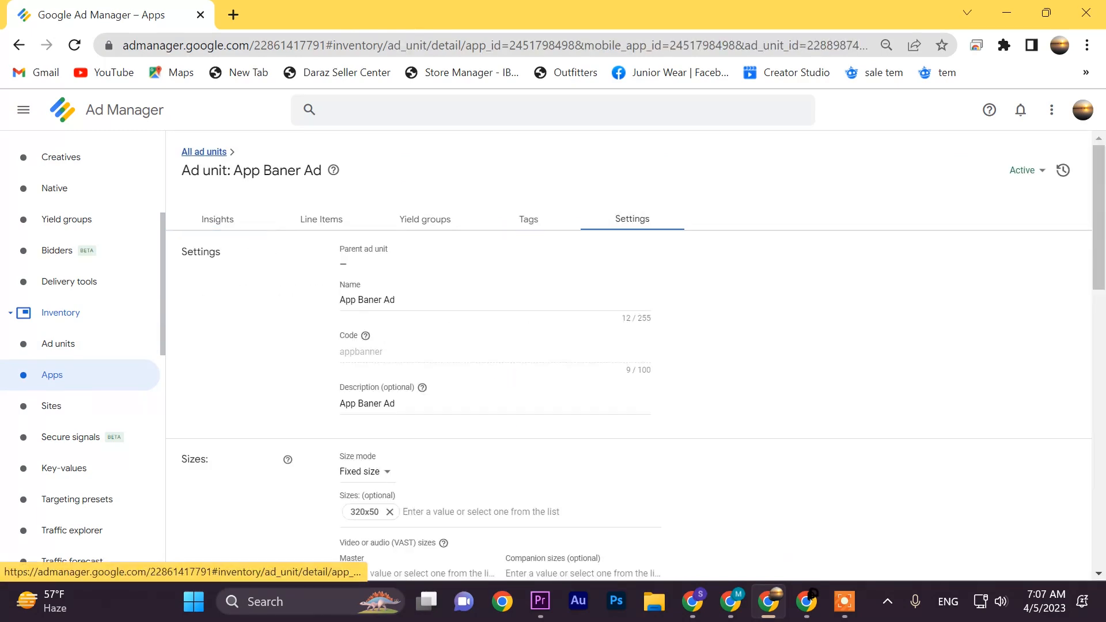
Review App Baner Ad's settings, from its name and sizes through target window and reward to placements
{"action": "scroll", "coordinate": [630, 345], "scroll_direction": "down", "scroll_amount": 2}
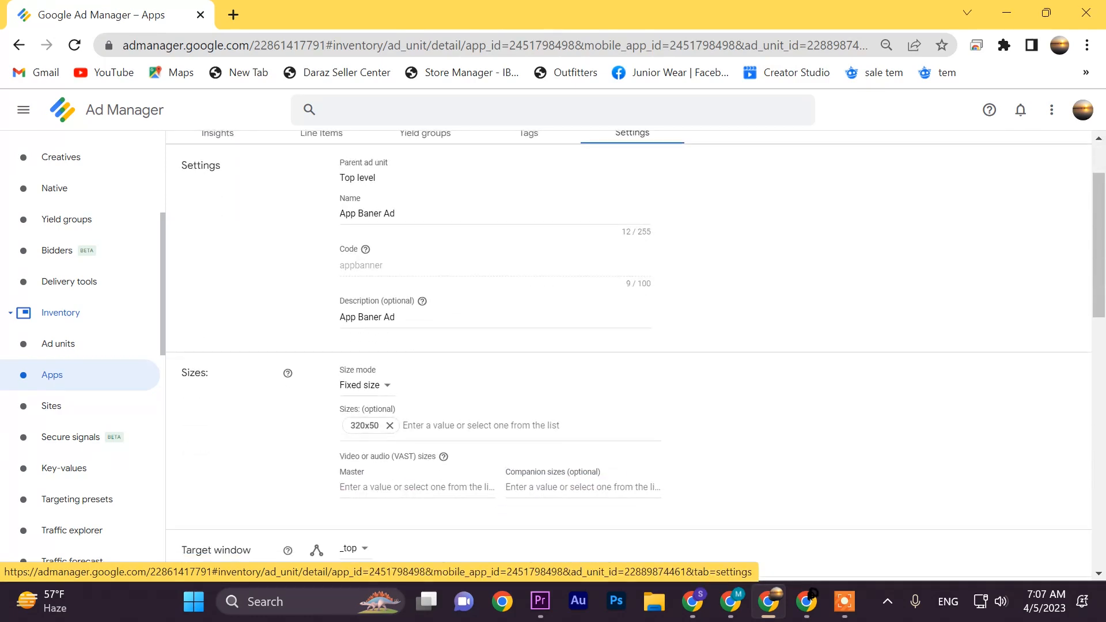
{"action": "scroll", "coordinate": [630, 346], "scroll_direction": "down", "scroll_amount": 2}
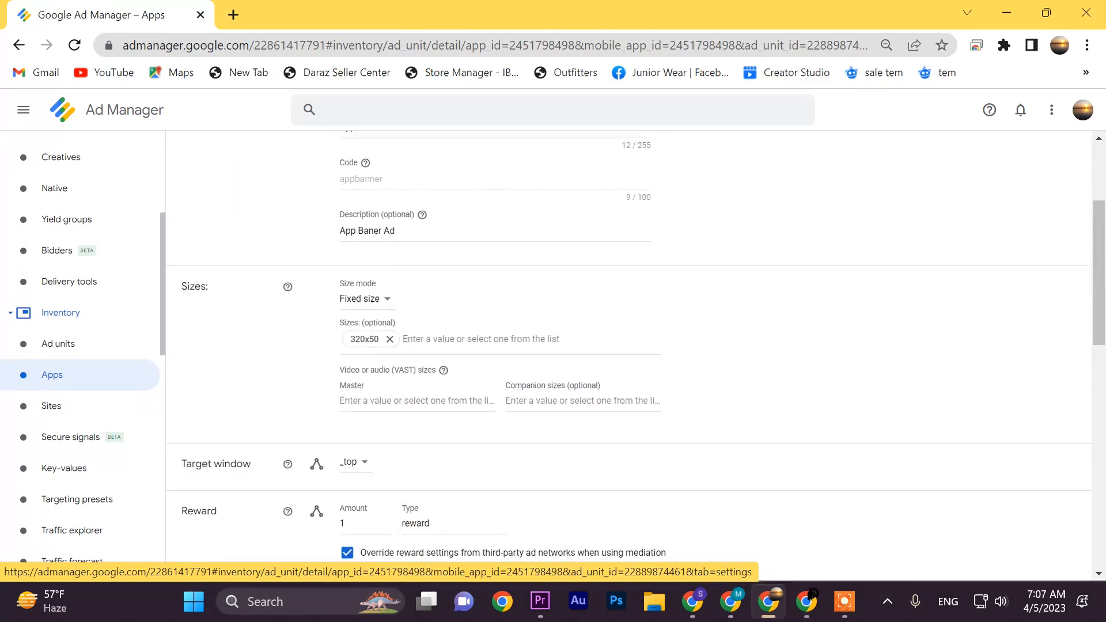
{"action": "scroll", "coordinate": [630, 345], "scroll_direction": "down", "scroll_amount": 2}
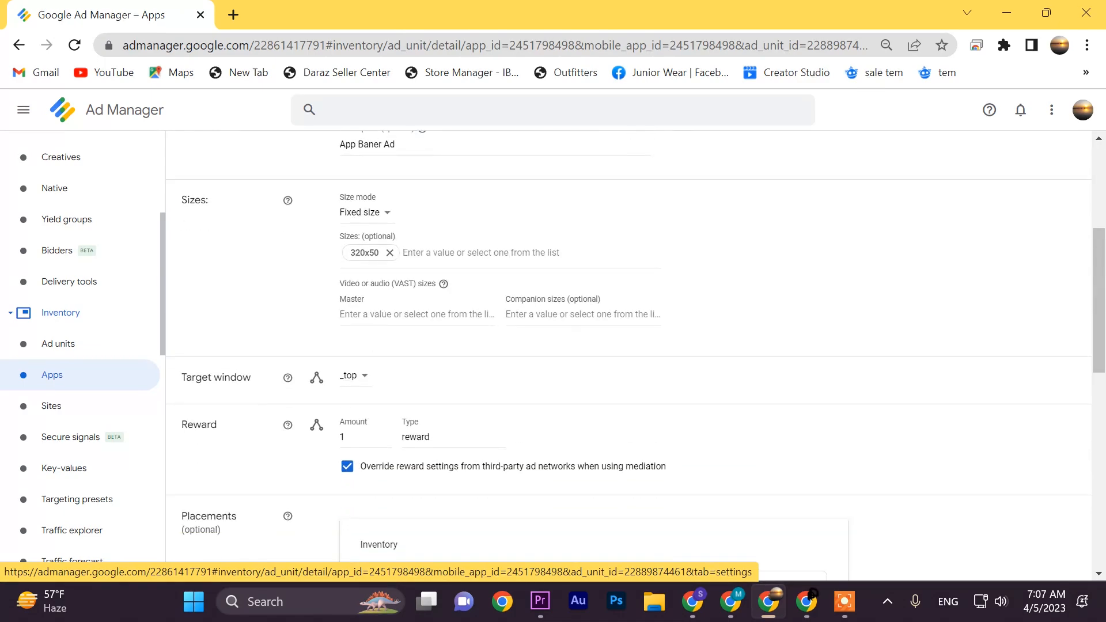
{"action": "scroll", "coordinate": [629, 346], "scroll_direction": "down", "scroll_amount": 2}
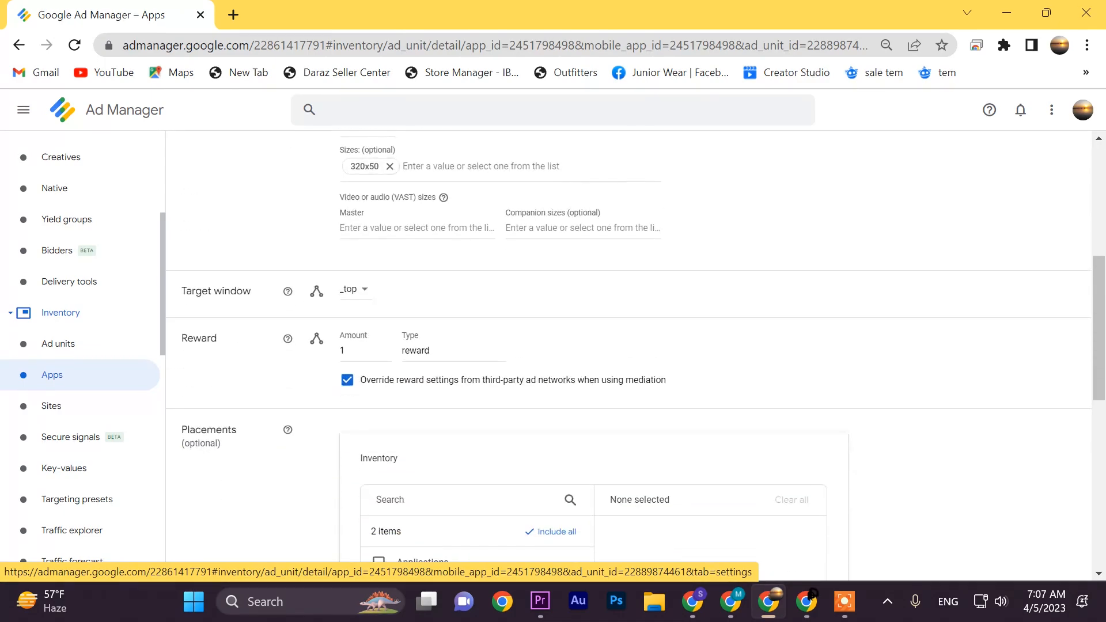
{"action": "scroll", "coordinate": [379, 390], "scroll_direction": "down", "scroll_amount": 5}
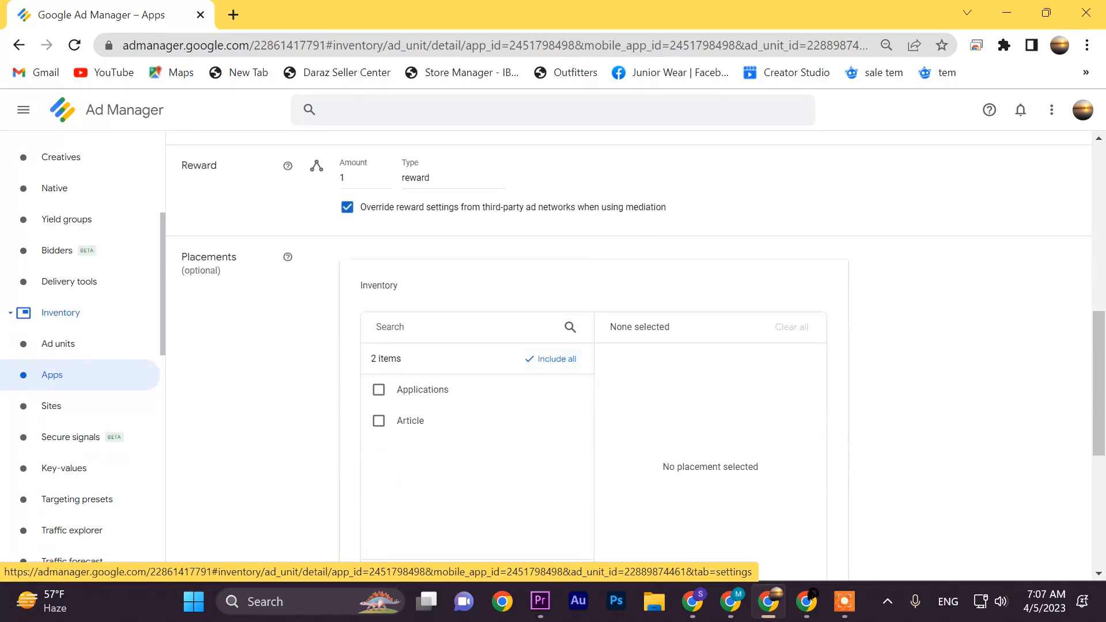
{"action": "scroll", "coordinate": [379, 390], "scroll_direction": "down", "scroll_amount": 6}
{"action": "scroll", "coordinate": [379, 389], "scroll_direction": "up", "scroll_amount": 15}
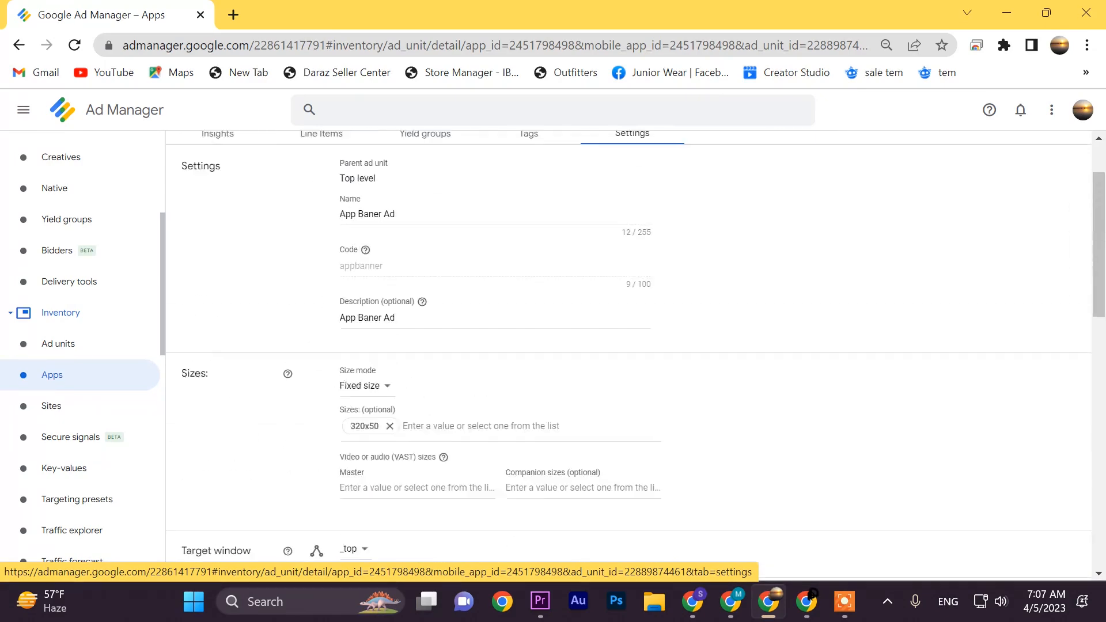
Generate the mobile application tag results for App Baner Ad, showing its ad unit ID and sizes
{"action": "left_click", "coordinate": [529, 219]}
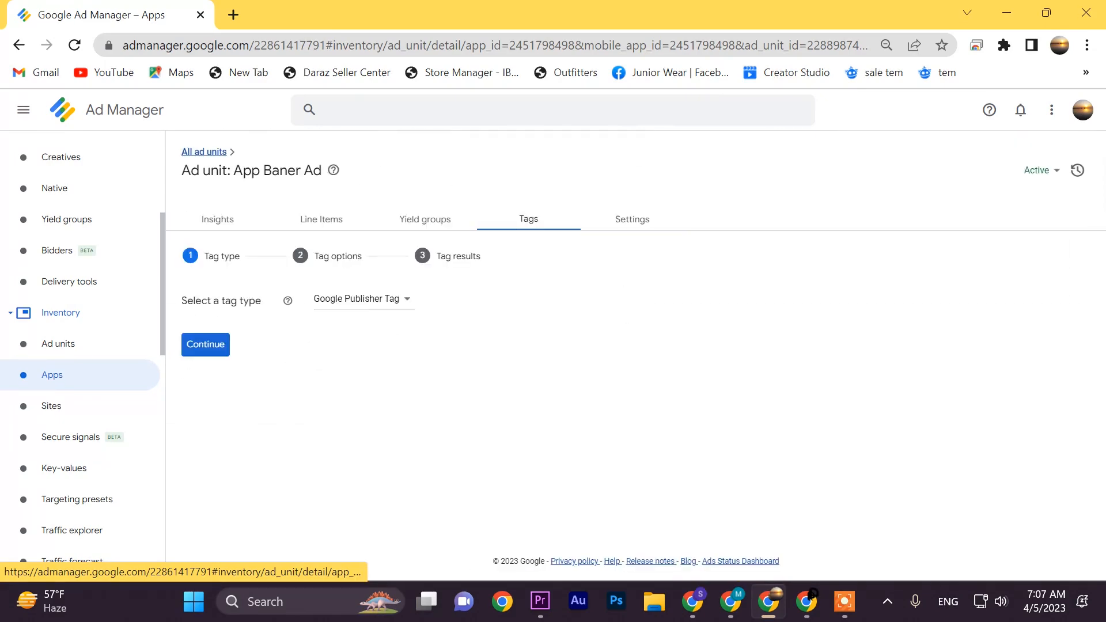
{"action": "left_click", "coordinate": [357, 298]}
{"action": "left_click", "coordinate": [369, 335]}
{"action": "left_click", "coordinate": [206, 344]}
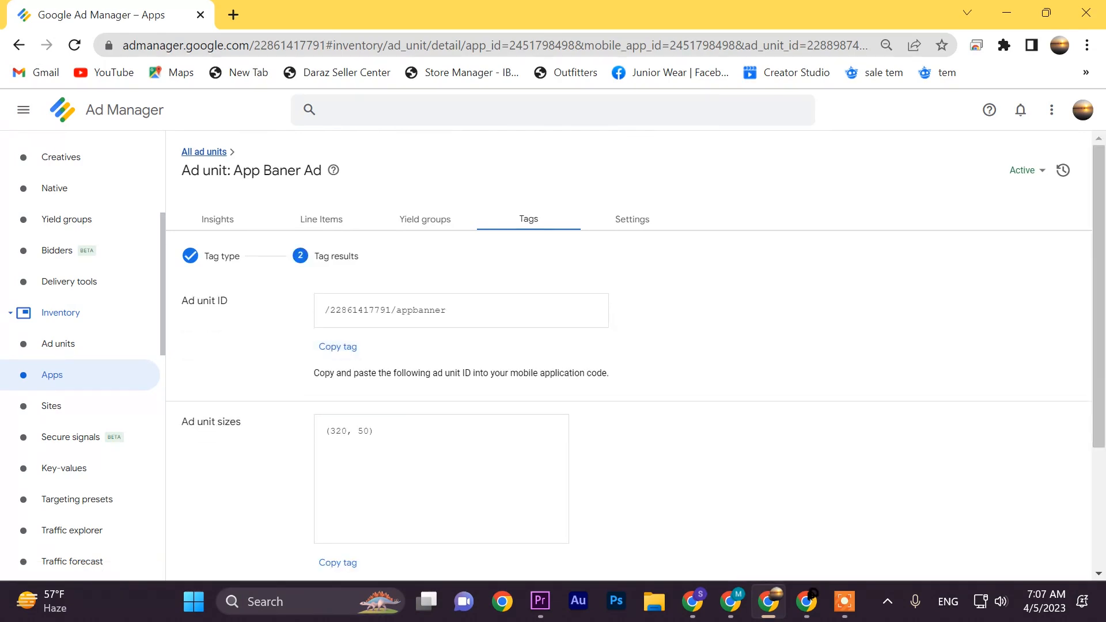
Return to the list of apps and open the Home overview dashboard
{"action": "left_click", "coordinate": [57, 378]}
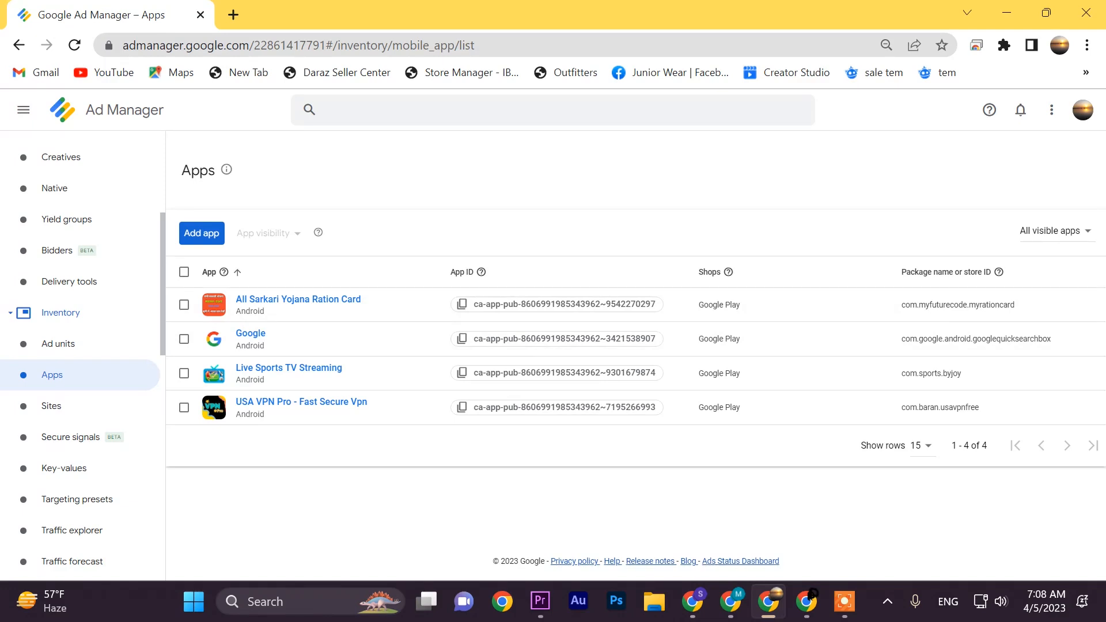
{"action": "scroll", "coordinate": [81, 345], "scroll_direction": "up", "scroll_amount": 5}
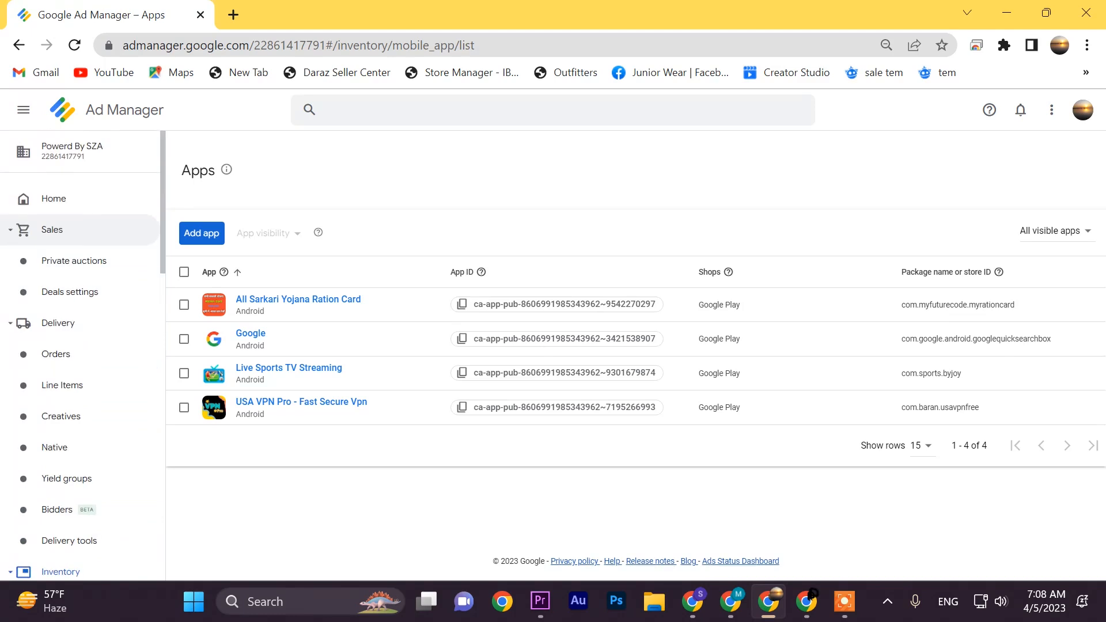
{"action": "left_click", "coordinate": [54, 198]}
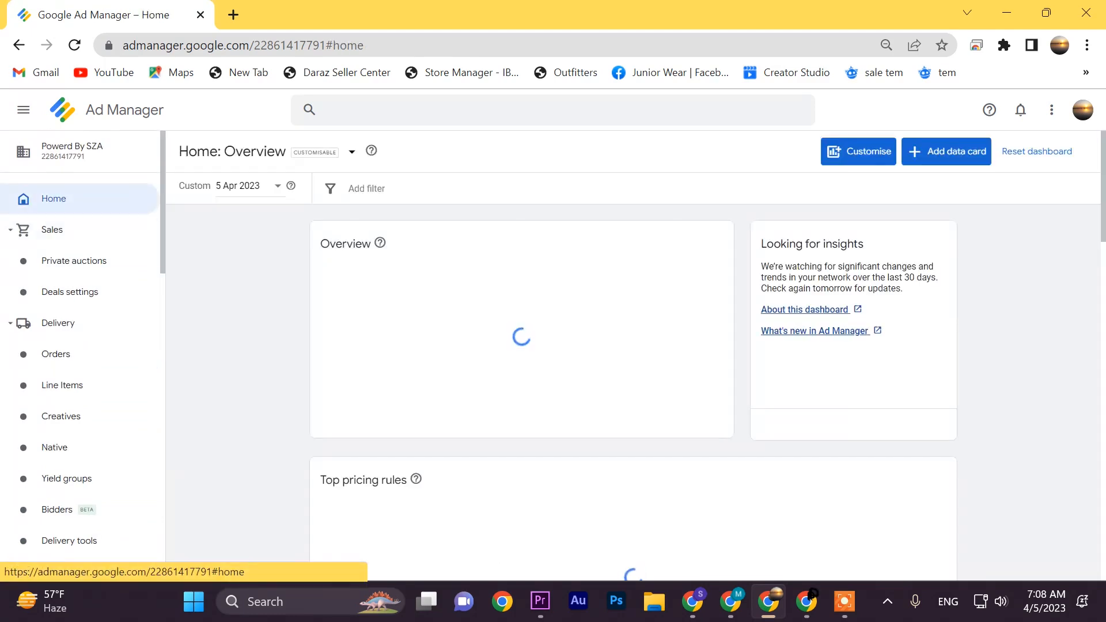